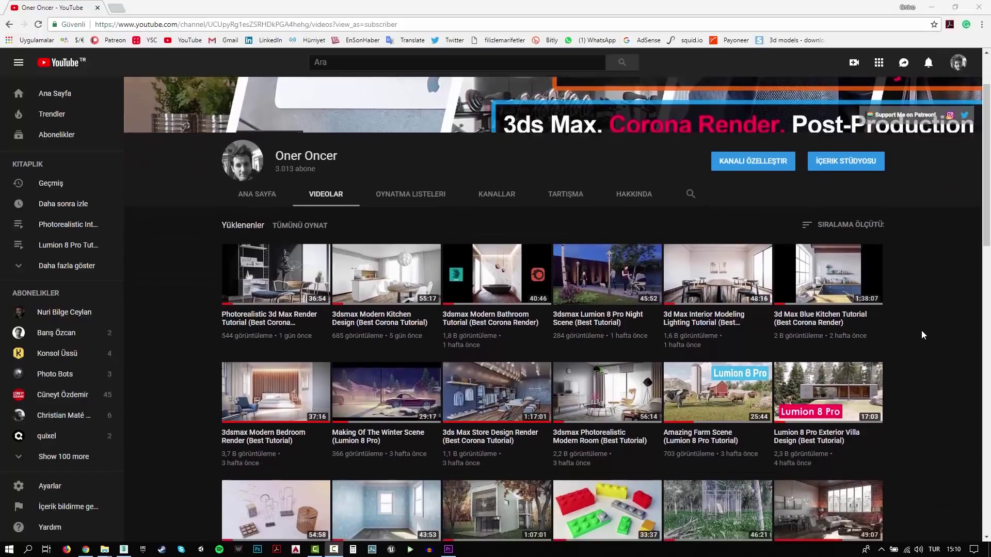
Scroll the channel's Videos list down to the older exterior, villa and bathroom tutorials
{"action": "scroll", "coordinate": [922, 332], "scroll_direction": "down", "scroll_amount": 1}
{"action": "scroll", "coordinate": [922, 332], "scroll_direction": "down", "scroll_amount": 1}
{"action": "scroll", "coordinate": [922, 331], "scroll_direction": "down", "scroll_amount": 1}
{"action": "scroll", "coordinate": [922, 331], "scroll_direction": "down", "scroll_amount": 1}
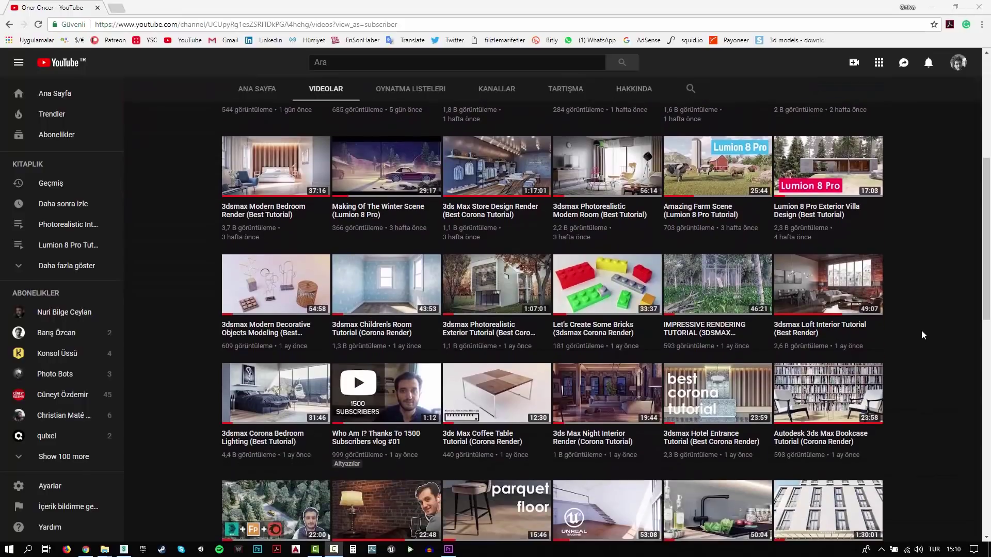
{"action": "scroll", "coordinate": [922, 335], "scroll_direction": "down", "scroll_amount": 1}
{"action": "scroll", "coordinate": [923, 335], "scroll_direction": "down", "scroll_amount": 1}
{"action": "scroll", "coordinate": [922, 335], "scroll_direction": "down", "scroll_amount": 2}
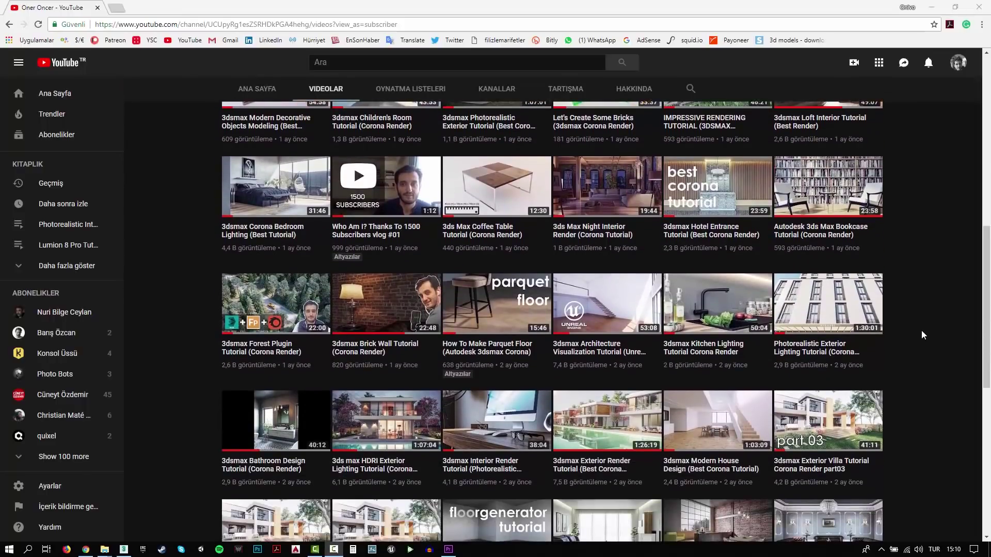
{"action": "scroll", "coordinate": [922, 331], "scroll_direction": "down", "scroll_amount": 2}
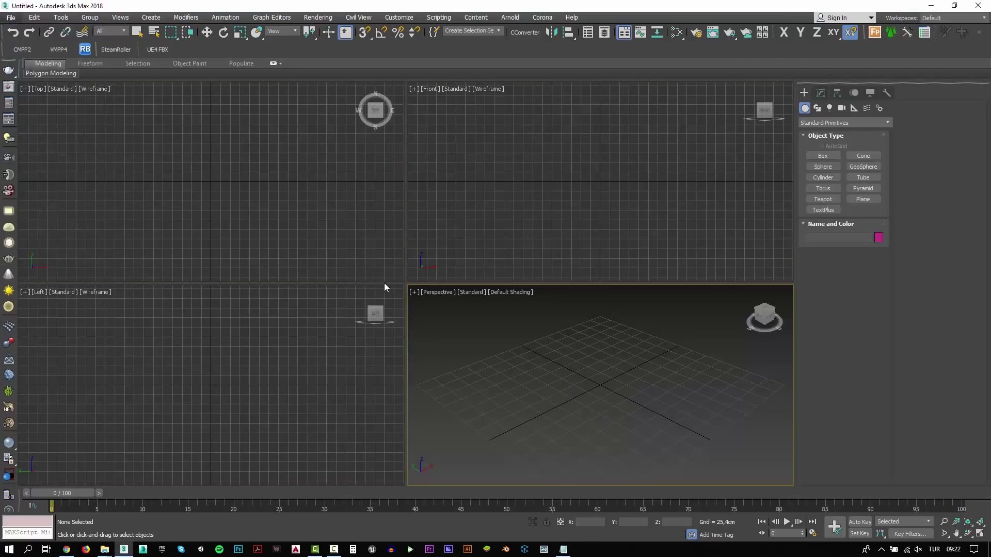
Open 003.max in 3ds Max 2018, dismissing the missing-file and units mismatch warnings
{"action": "key", "text": "ctrl+o"}
{"action": "left_click", "coordinate": [73, 92]}
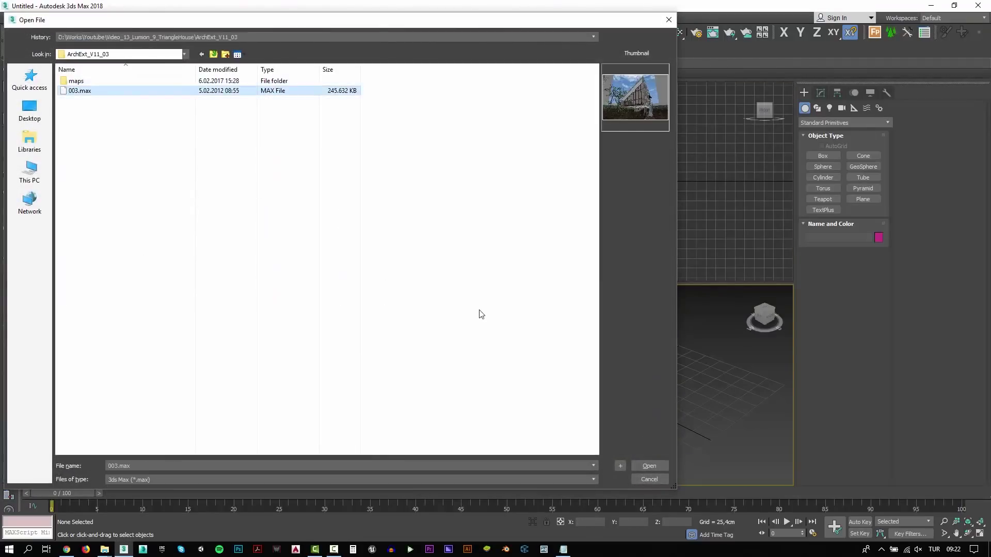
{"action": "key", "text": "Return"}
{"action": "left_click", "coordinate": [563, 359]}
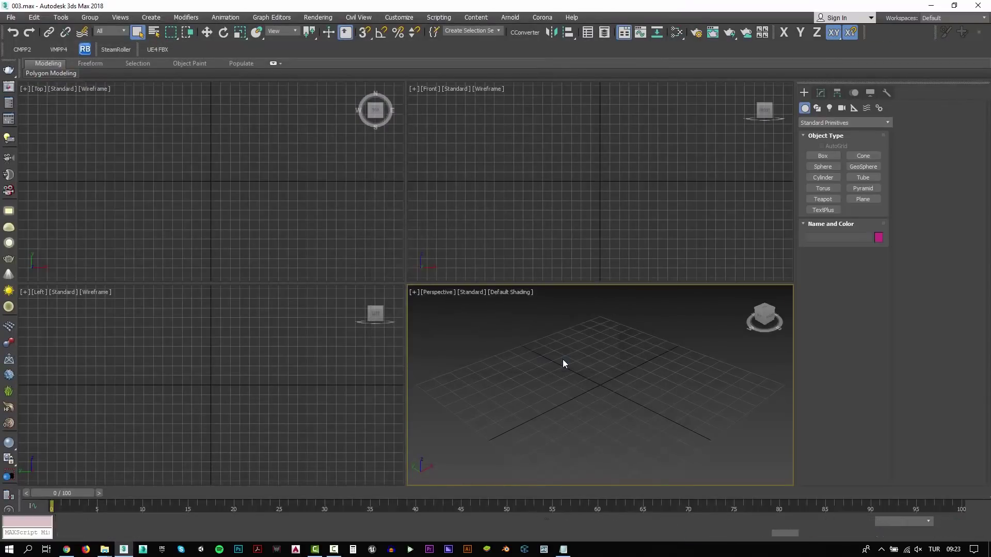
{"action": "left_click", "coordinate": [535, 325]}
{"action": "left_click", "coordinate": [502, 321]}
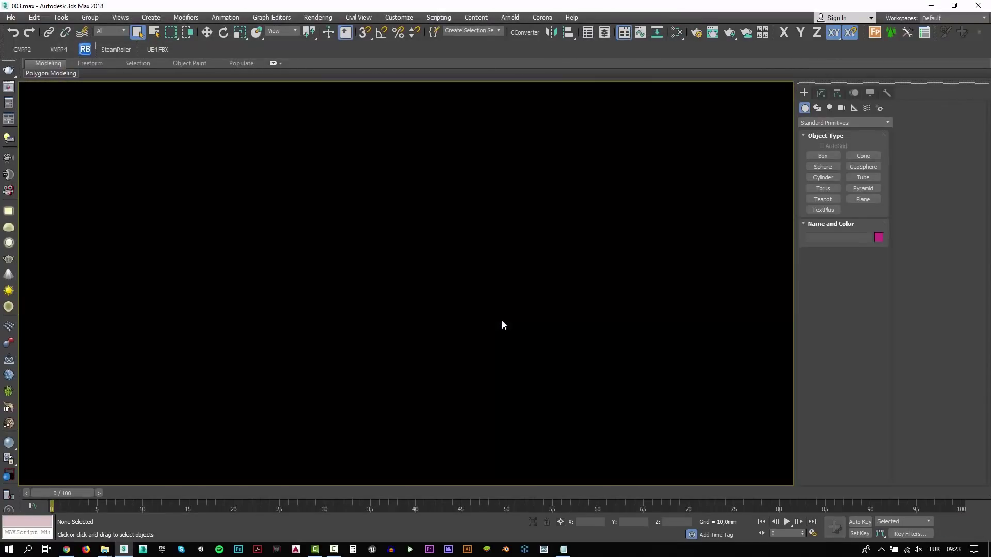
Delete the two curved backdrop planes and the scene light
{"action": "scroll", "coordinate": [502, 321], "scroll_direction": "up", "scroll_amount": 5}
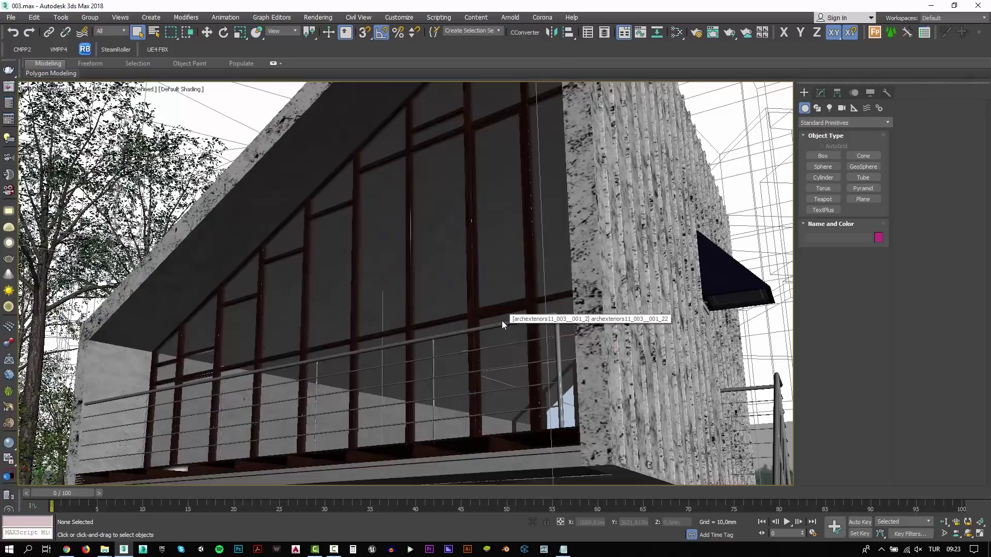
{"action": "scroll", "coordinate": [502, 321], "scroll_direction": "down", "scroll_amount": 3}
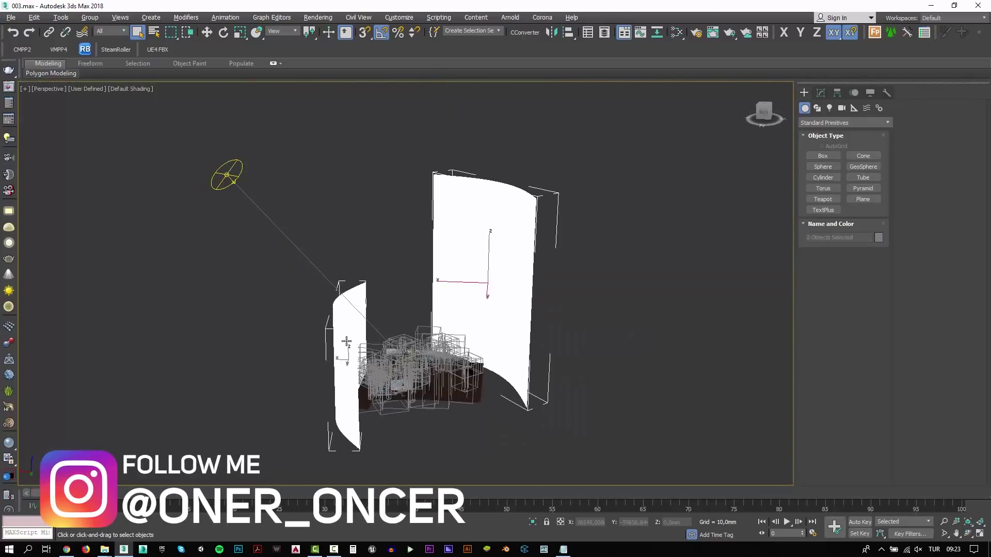
{"action": "key", "text": "Delete"}
{"action": "left_click_drag", "start_coordinate": [216, 140], "coordinate": [304, 217]}
{"action": "key", "text": "Delete"}
{"action": "key", "text": "z"}
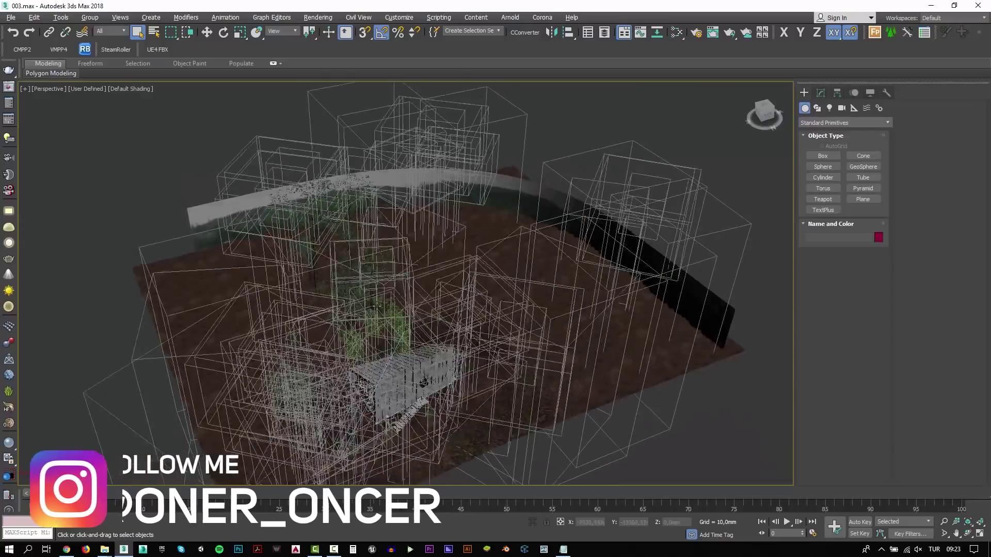
Delete all the upper wireframe boxes from an eye-level front view
{"action": "middle_click_drag", "start_coordinate": [376, 306], "coordinate": [540, 228], "text": "alt"}
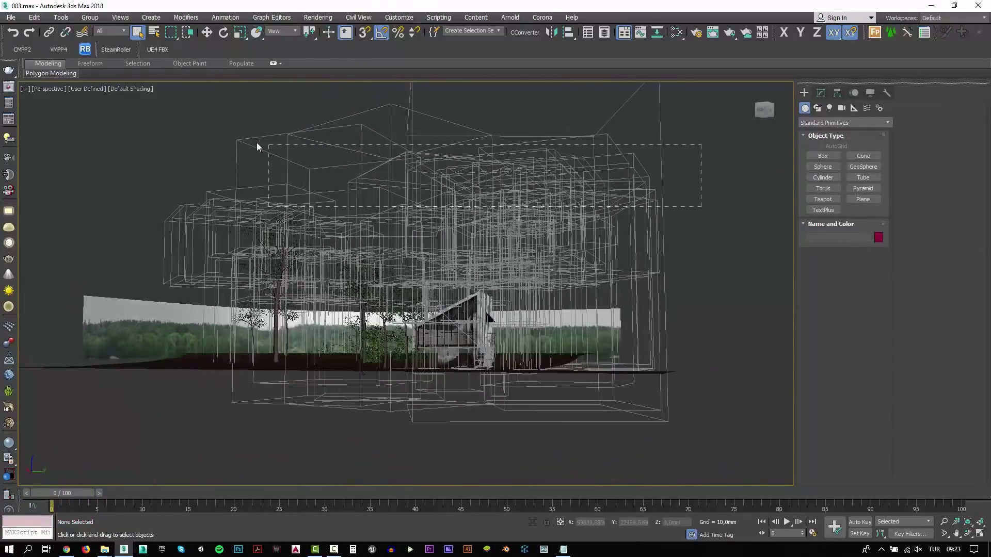
{"action": "left_click_drag", "start_coordinate": [257, 147], "coordinate": [138, 123]}
{"action": "key", "text": "Delete"}
{"action": "left_click_drag", "start_coordinate": [261, 152], "coordinate": [181, 139]}
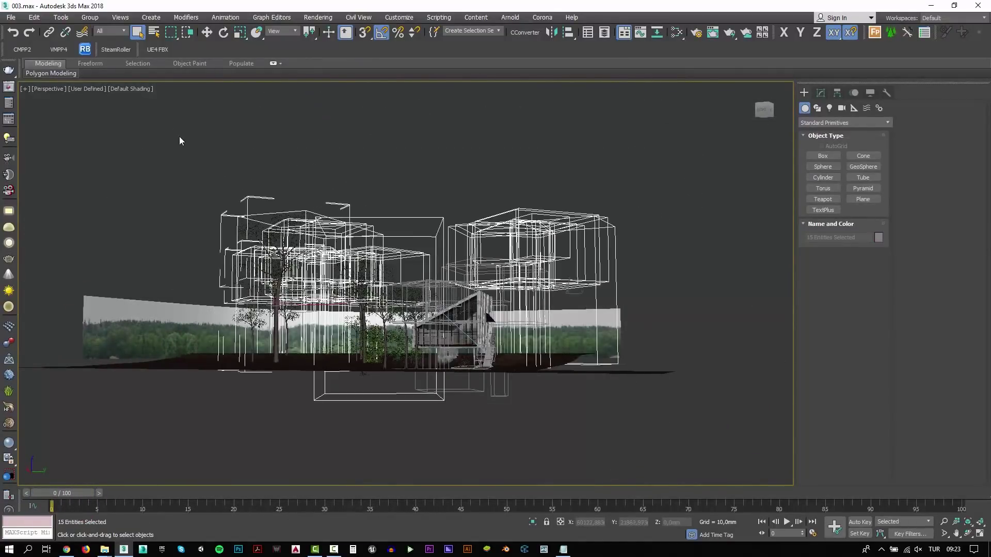
{"action": "key", "text": "Delete"}
Delete the tree group and the backdrop box
{"action": "left_click_drag", "start_coordinate": [572, 266], "coordinate": [209, 229]}
{"action": "scroll", "coordinate": [398, 262], "scroll_direction": "up", "scroll_amount": 3}
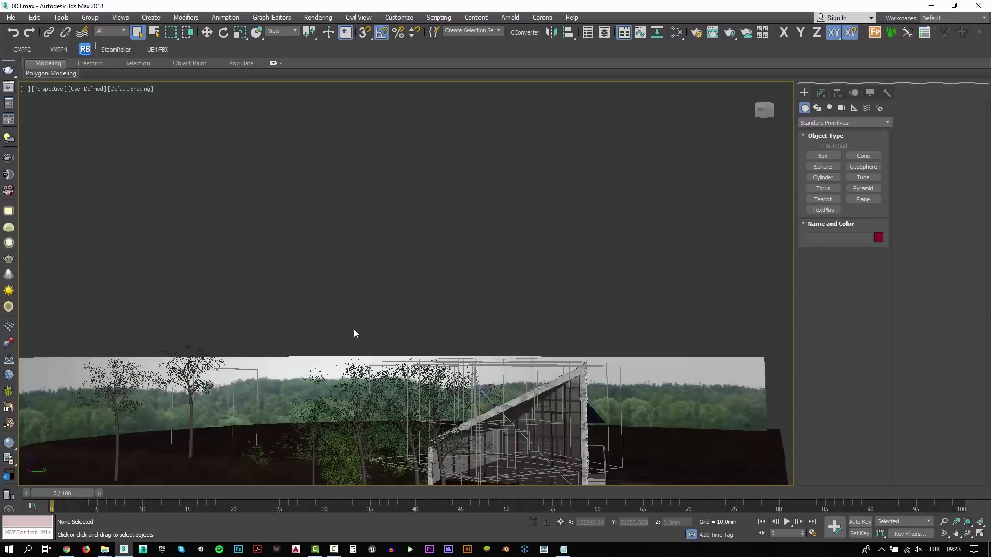
{"action": "scroll", "coordinate": [354, 329], "scroll_direction": "up", "scroll_amount": 4}
{"action": "key", "text": "Delete"}
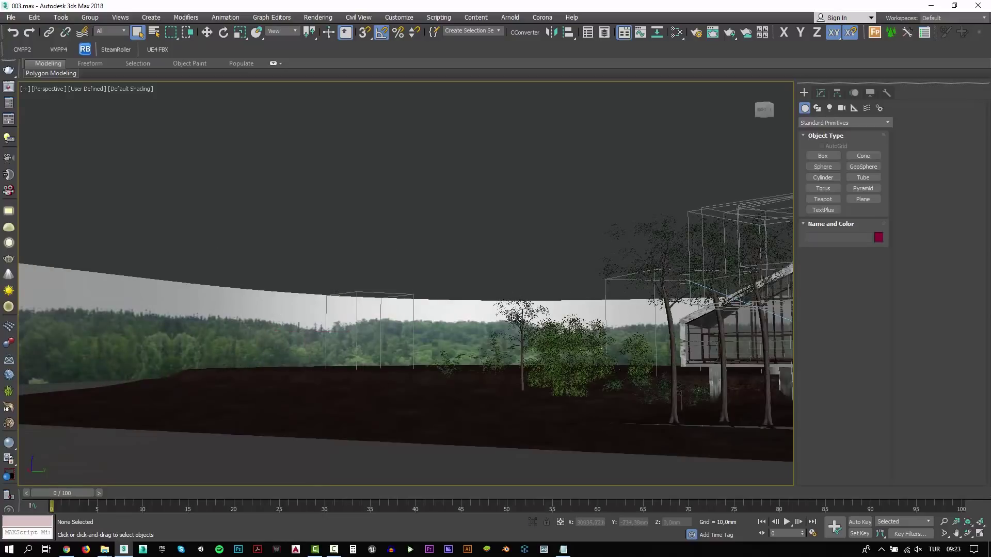
{"action": "left_click", "coordinate": [356, 312]}
{"action": "key", "text": "Delete"}
In a wireframe top view, delete the camera using the Cameras selection filter
{"action": "key", "text": "t"}
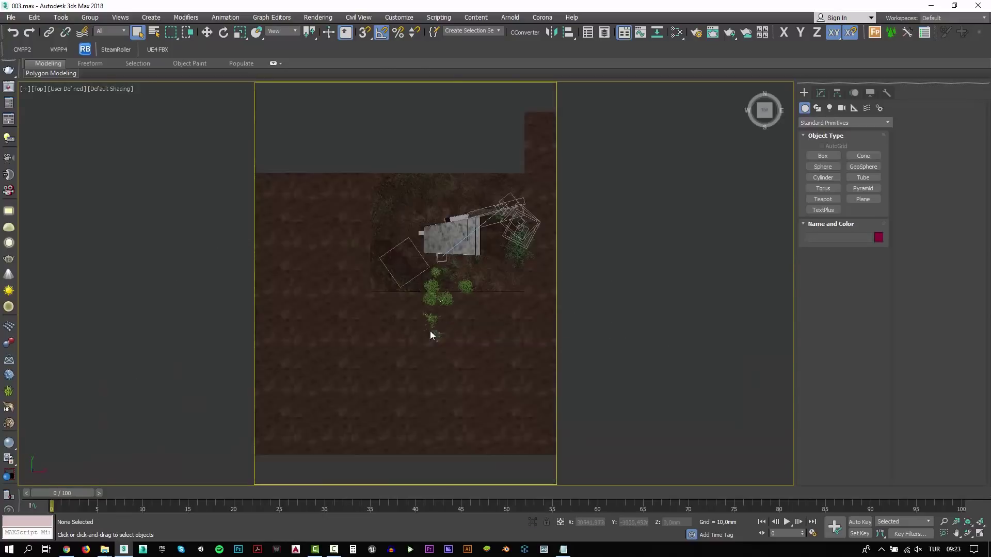
{"action": "key", "text": "F3"}
{"action": "scroll", "coordinate": [430, 329], "scroll_direction": "up", "scroll_amount": 2}
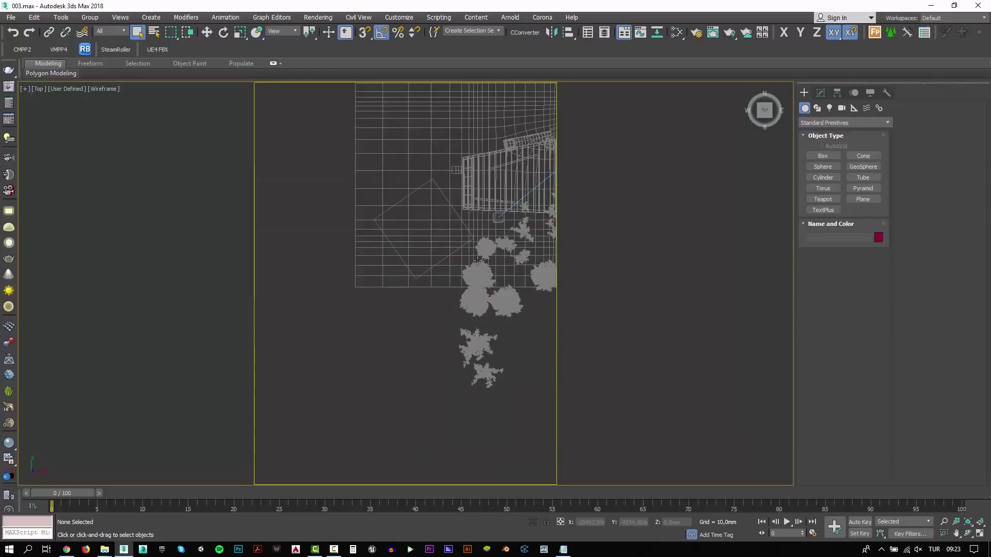
{"action": "middle_click_drag", "start_coordinate": [405, 247], "coordinate": [394, 251]}
{"action": "scroll", "coordinate": [393, 251], "scroll_direction": "up", "scroll_amount": 2}
{"action": "scroll", "coordinate": [394, 251], "scroll_direction": "down", "scroll_amount": 4}
{"action": "left_click", "coordinate": [110, 31]}
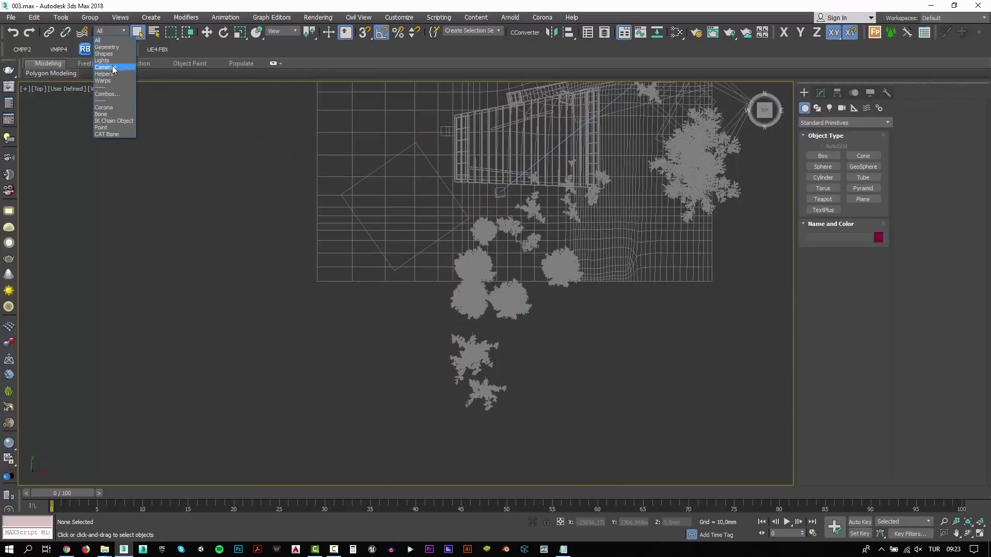
{"action": "left_click", "coordinate": [113, 67]}
{"action": "key", "text": "ctrl+a"}
{"action": "key", "text": "Delete"}
Reset the selection filter to All and delete the eight lower trees and the terrain mesh
{"action": "middle_click_drag", "start_coordinate": [333, 220], "coordinate": [252, 284]}
{"action": "left_click", "coordinate": [110, 31]}
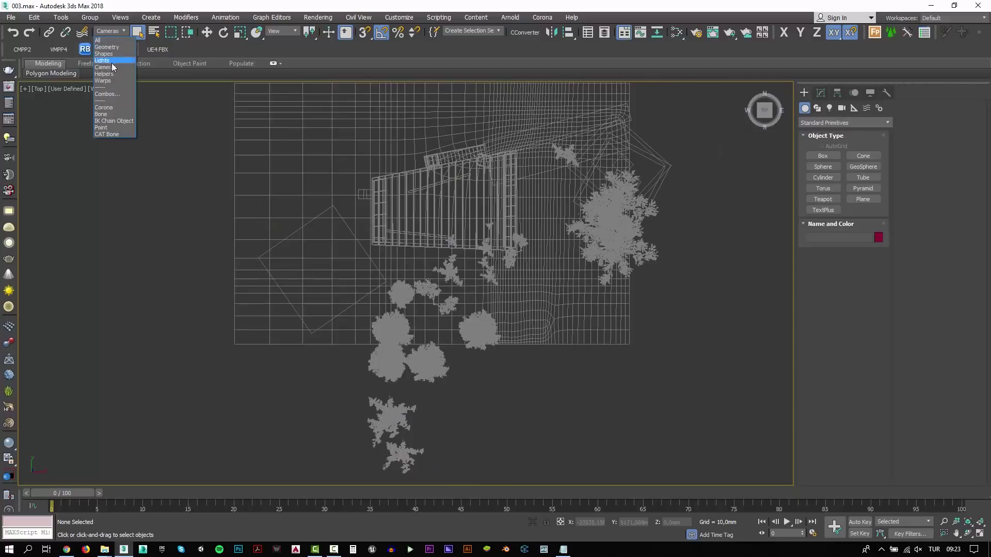
{"action": "left_click", "coordinate": [106, 63]}
{"action": "left_click", "coordinate": [111, 31]}
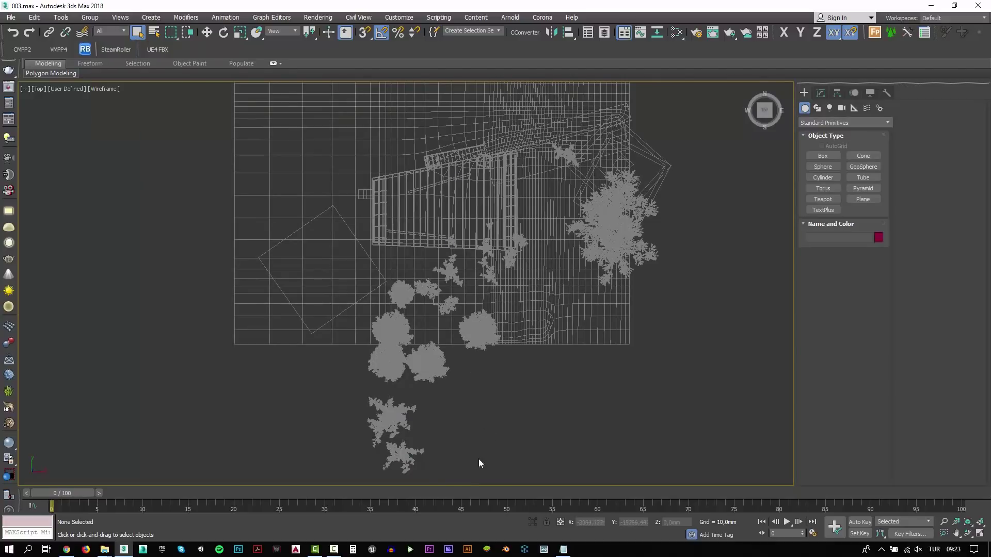
{"action": "left_click_drag", "start_coordinate": [479, 459], "coordinate": [379, 370]}
{"action": "key", "text": "Delete"}
{"action": "left_click", "coordinate": [355, 327]}
{"action": "key", "text": "Delete"}
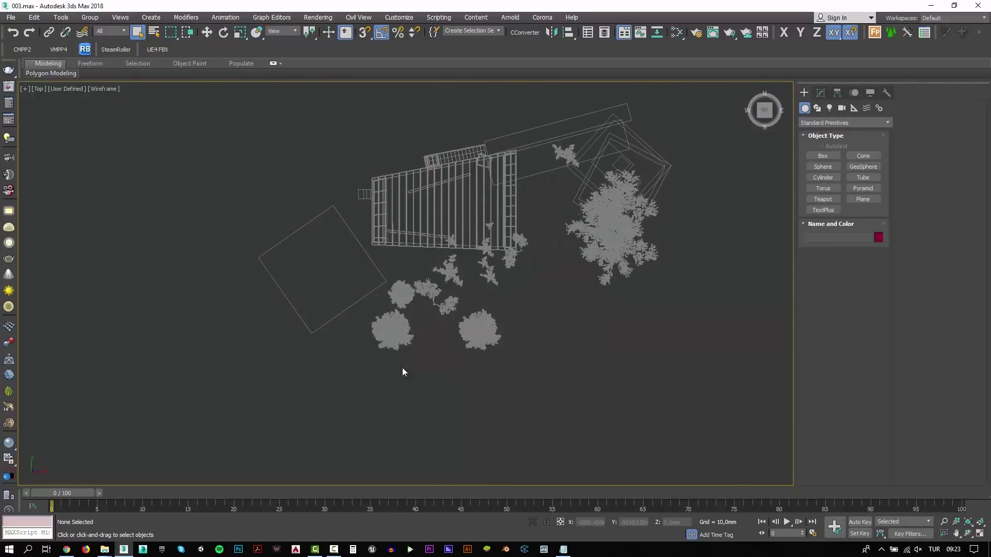
Delete the remaining lower trees and the big tree on the right
{"action": "left_click_drag", "start_coordinate": [448, 287], "coordinate": [447, 288]}
{"action": "key", "text": "Delete"}
{"action": "left_click_drag", "start_coordinate": [438, 376], "coordinate": [398, 310]}
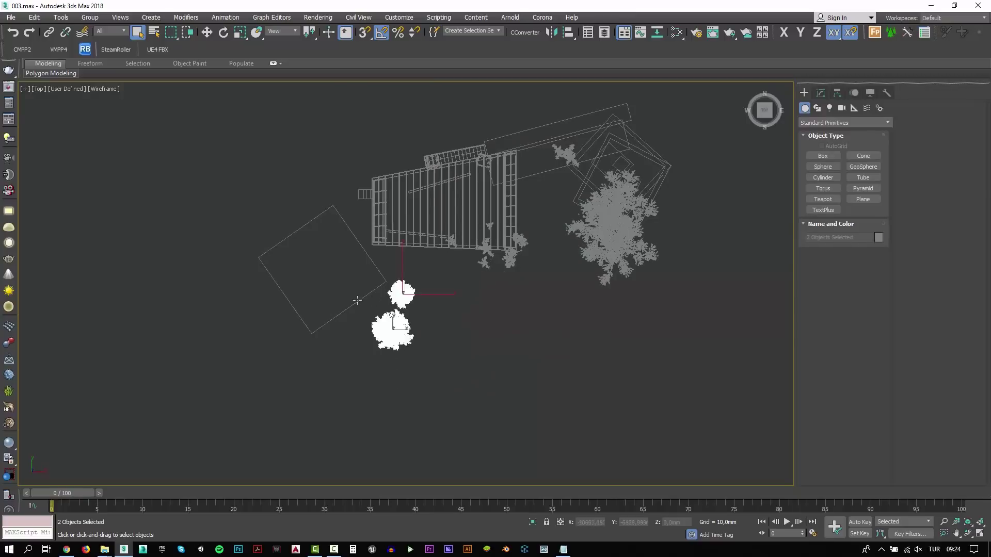
{"action": "key", "text": "Delete"}
{"action": "left_click", "coordinate": [354, 305]}
{"action": "left_click", "coordinate": [614, 233]}
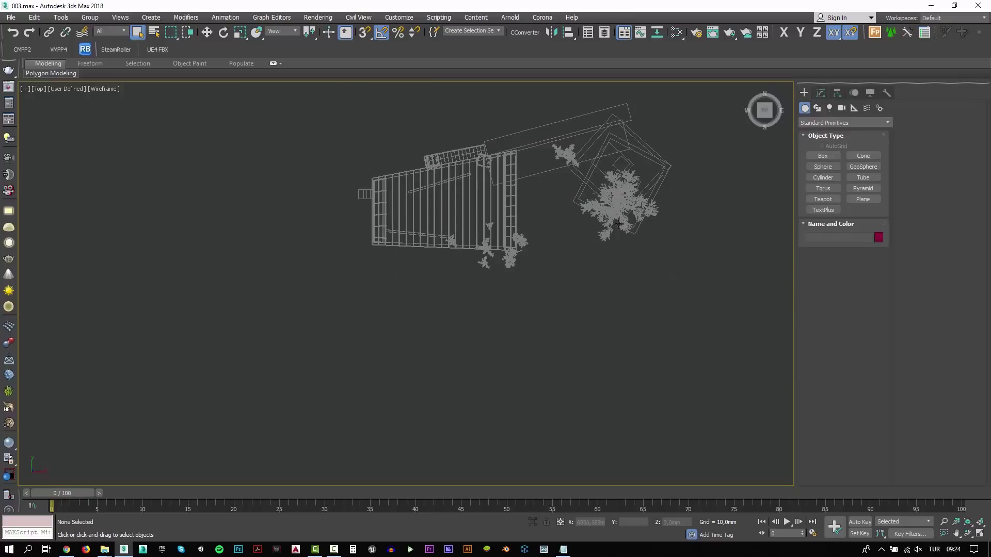
{"action": "key", "text": "Delete"}
Return to a shaded perspective front-side view of the house and select the stair group
{"action": "scroll", "coordinate": [395, 325], "scroll_direction": "up", "scroll_amount": 5}
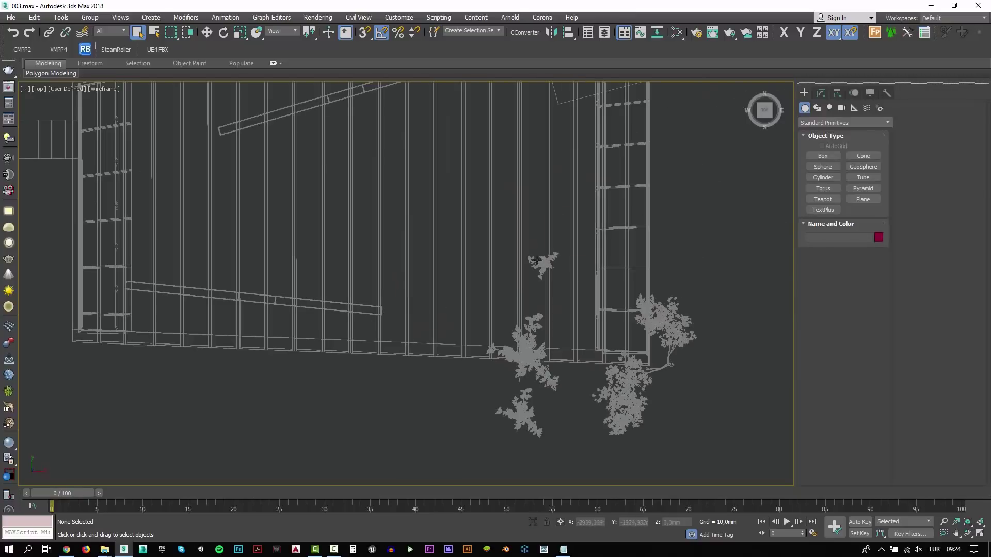
{"action": "scroll", "coordinate": [617, 395], "scroll_direction": "down", "scroll_amount": 5}
{"action": "key", "text": "p"}
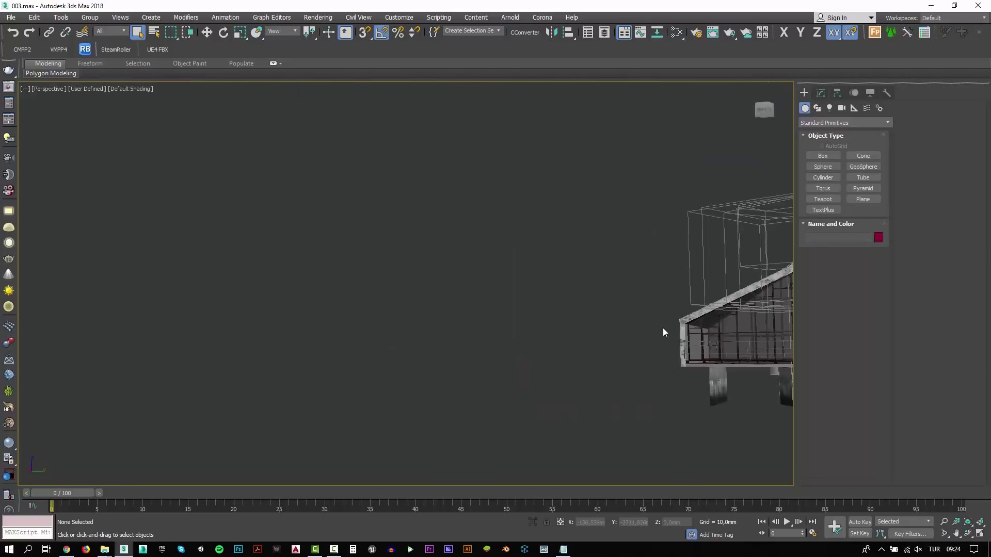
{"action": "key", "text": "F3"}
{"action": "mouse_move", "coordinate": [655, 357]}
{"action": "middle_mouse_down", "text": "alt"}
{"action": "mouse_move", "coordinate": [739, 355]}
{"action": "mouse_move", "coordinate": [675, 338]}
{"action": "middle_mouse_up", "text": "alt"}
{"action": "scroll", "coordinate": [671, 340], "scroll_direction": "down", "scroll_amount": 3}
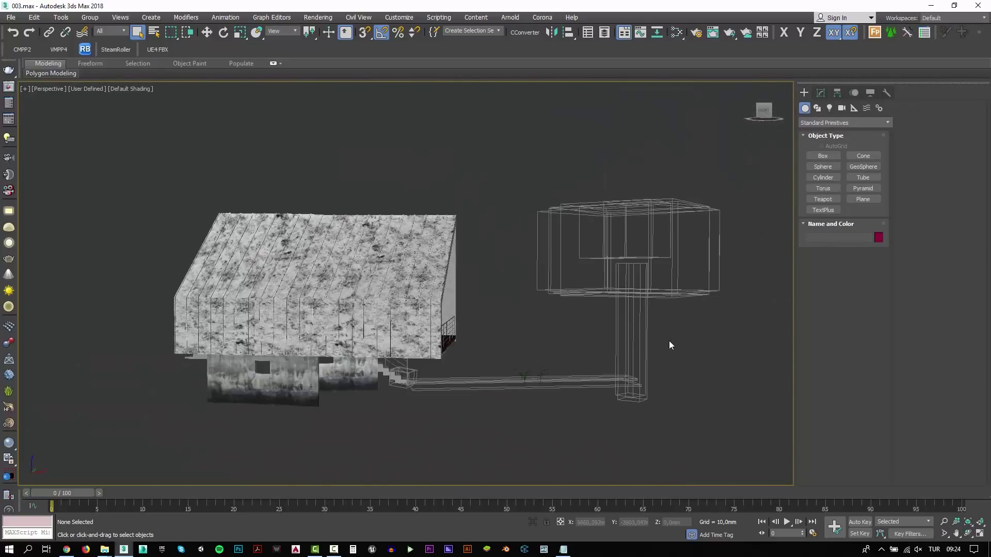
{"action": "left_click_drag", "start_coordinate": [668, 343], "coordinate": [563, 181]}
{"action": "left_click", "coordinate": [528, 365]}
{"action": "scroll", "coordinate": [532, 367], "scroll_direction": "up", "scroll_amount": 5}
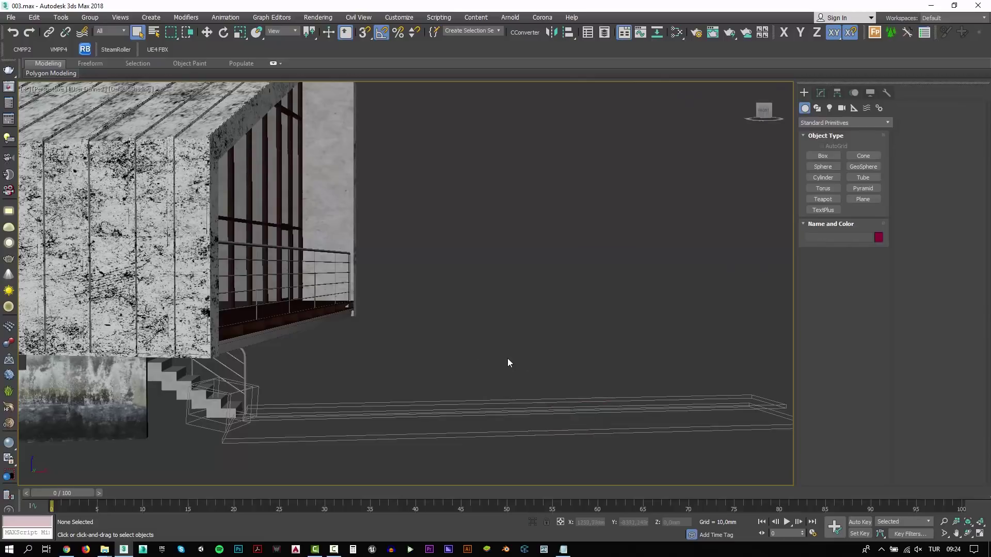
{"action": "left_click", "coordinate": [250, 401]}
{"action": "scroll", "coordinate": [250, 401], "scroll_direction": "up", "scroll_amount": 8}
{"action": "scroll", "coordinate": [331, 362], "scroll_direction": "down", "scroll_amount": 3}
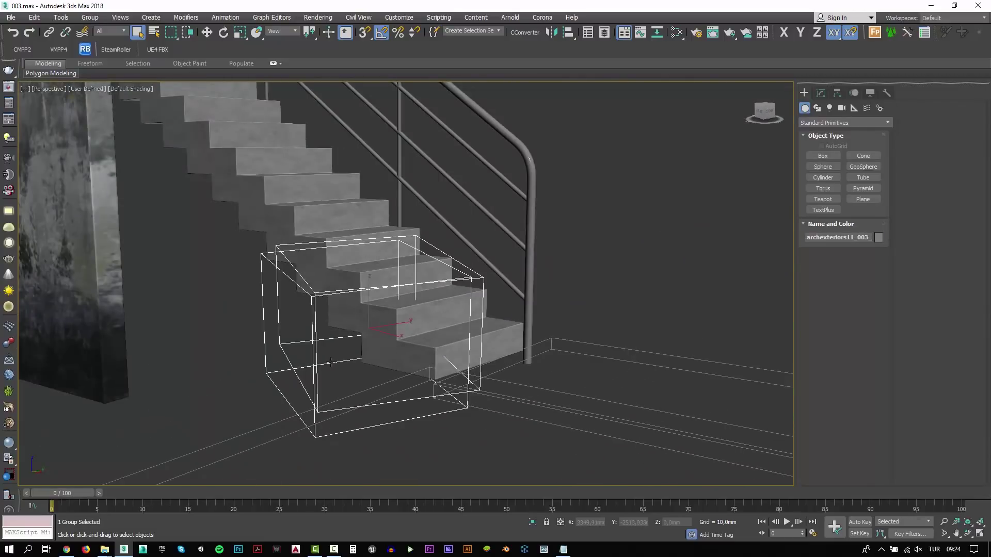
Check the stair group's object properties and set the walkway to see-through display
{"action": "right_click", "coordinate": [317, 366]}
{"action": "left_click", "coordinate": [336, 431]}
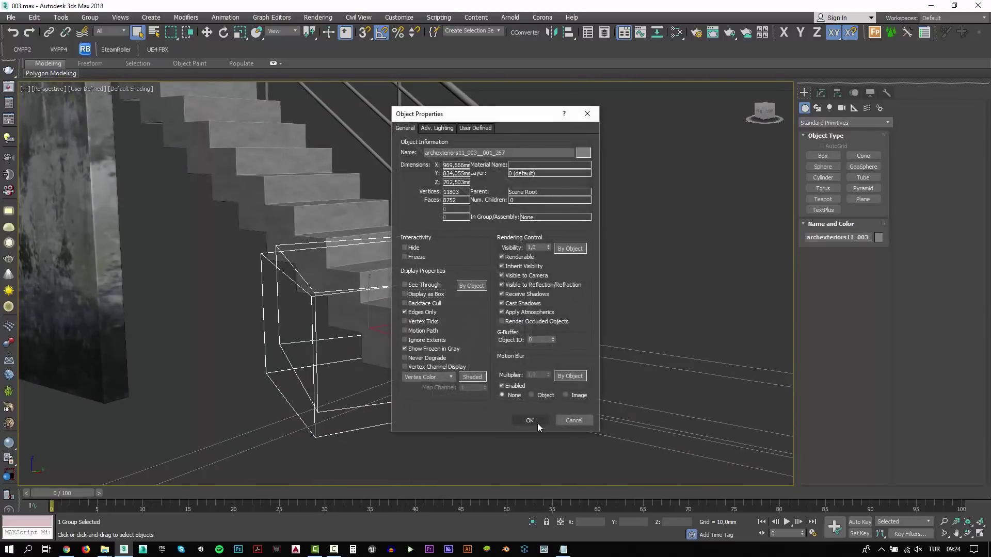
{"action": "left_click", "coordinate": [538, 423]}
{"action": "scroll", "coordinate": [408, 391], "scroll_direction": "down", "scroll_amount": 6}
{"action": "left_click", "coordinate": [361, 383]}
{"action": "right_click", "coordinate": [370, 368]}
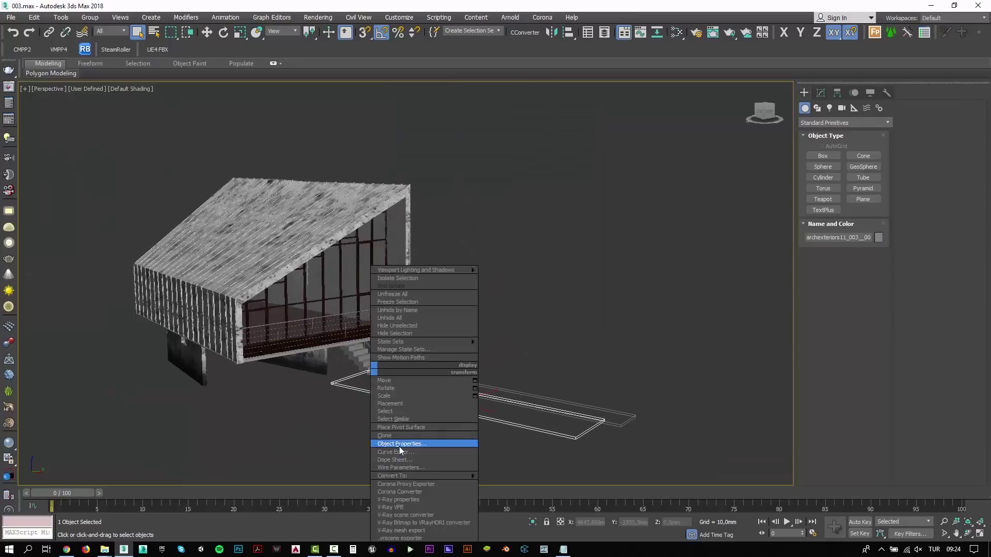
{"action": "left_click", "coordinate": [399, 445]}
{"action": "left_click", "coordinate": [536, 422]}
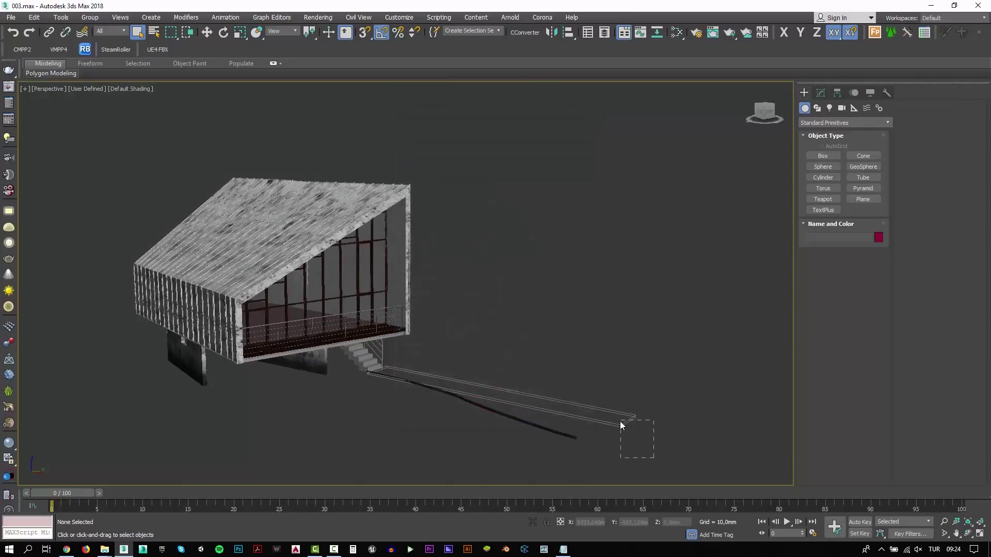
Review the walkway's object properties again and inspect along the walkway
{"action": "left_click_drag", "start_coordinate": [653, 457], "coordinate": [620, 424]}
{"action": "right_click", "coordinate": [621, 378]}
{"action": "left_click", "coordinate": [649, 455]}
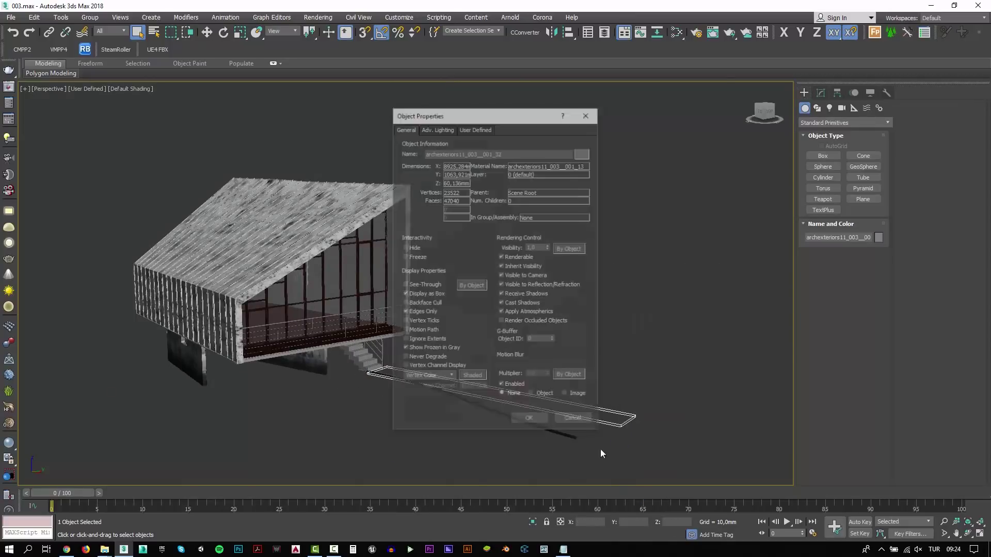
{"action": "left_click", "coordinate": [540, 424]}
{"action": "middle_click_drag", "start_coordinate": [556, 336], "coordinate": [496, 433], "text": "alt"}
{"action": "scroll", "coordinate": [501, 361], "scroll_direction": "up", "scroll_amount": 10}
{"action": "mouse_move", "coordinate": [504, 305]}
{"action": "middle_mouse_down"}
{"action": "mouse_move", "coordinate": [520, 360]}
{"action": "mouse_move", "coordinate": [597, 411]}
{"action": "mouse_move", "coordinate": [606, 429]}
{"action": "mouse_move", "coordinate": [598, 396]}
{"action": "mouse_move", "coordinate": [580, 404]}
{"action": "mouse_move", "coordinate": [612, 412]}
{"action": "middle_mouse_up"}
{"action": "scroll", "coordinate": [521, 360], "scroll_direction": "down", "scroll_amount": 10}
{"action": "scroll", "coordinate": [612, 412], "scroll_direction": "up", "scroll_amount": 10}
Select the railing group, then use Unhide All to reveal the hidden ground
{"action": "middle_click_drag", "start_coordinate": [717, 396], "coordinate": [794, 371], "text": "alt"}
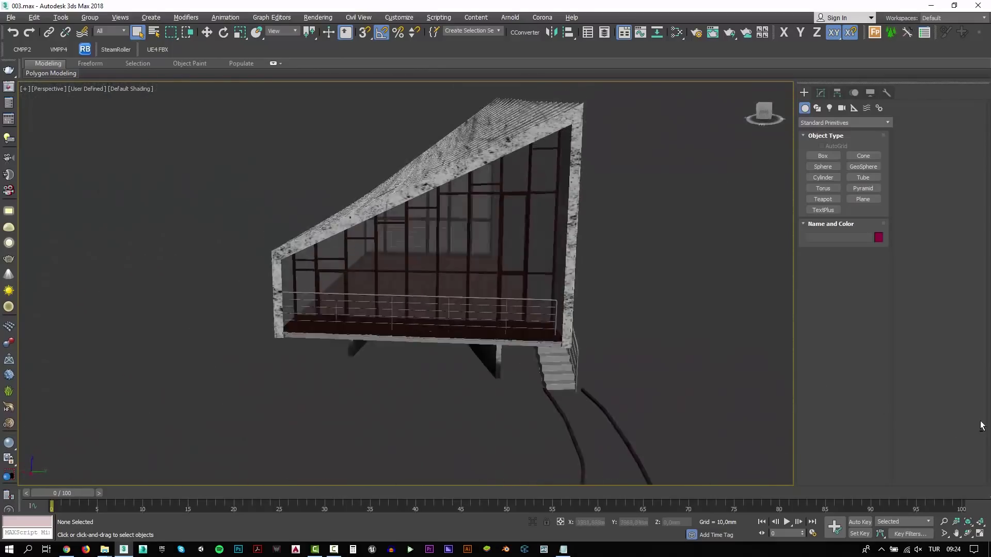
{"action": "scroll", "coordinate": [538, 355], "scroll_direction": "up", "scroll_amount": 5}
{"action": "left_click", "coordinate": [539, 355]}
{"action": "key", "text": "w"}
{"action": "scroll", "coordinate": [538, 355], "scroll_direction": "down", "scroll_amount": 5}
{"action": "mouse_move", "coordinate": [538, 355]}
{"action": "middle_mouse_down", "text": "alt"}
{"action": "mouse_move", "coordinate": [389, 361]}
{"action": "mouse_move", "coordinate": [706, 384]}
{"action": "middle_mouse_up", "text": "alt"}
{"action": "left_click", "coordinate": [706, 385]}
{"action": "right_click", "coordinate": [706, 385]}
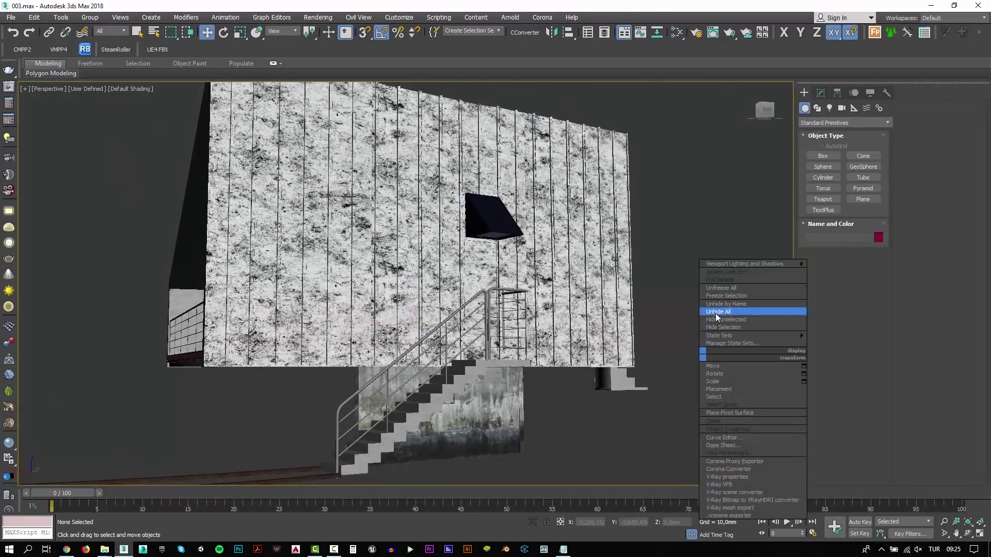
{"action": "left_click", "coordinate": [709, 315]}
Select a group on the glass gable side and orbit to a top-down view
{"action": "mouse_move", "coordinate": [712, 349]}
{"action": "middle_mouse_down", "text": "alt"}
{"action": "mouse_move", "coordinate": [577, 359]}
{"action": "mouse_move", "coordinate": [769, 350]}
{"action": "mouse_move", "coordinate": [645, 356]}
{"action": "mouse_move", "coordinate": [521, 310]}
{"action": "middle_mouse_up", "text": "alt"}
{"action": "scroll", "coordinate": [578, 360], "scroll_direction": "down", "scroll_amount": 5}
{"action": "left_click", "coordinate": [520, 294]}
{"action": "scroll", "coordinate": [536, 321], "scroll_direction": "up", "scroll_amount": 3}
{"action": "scroll", "coordinate": [536, 321], "scroll_direction": "down", "scroll_amount": 3}
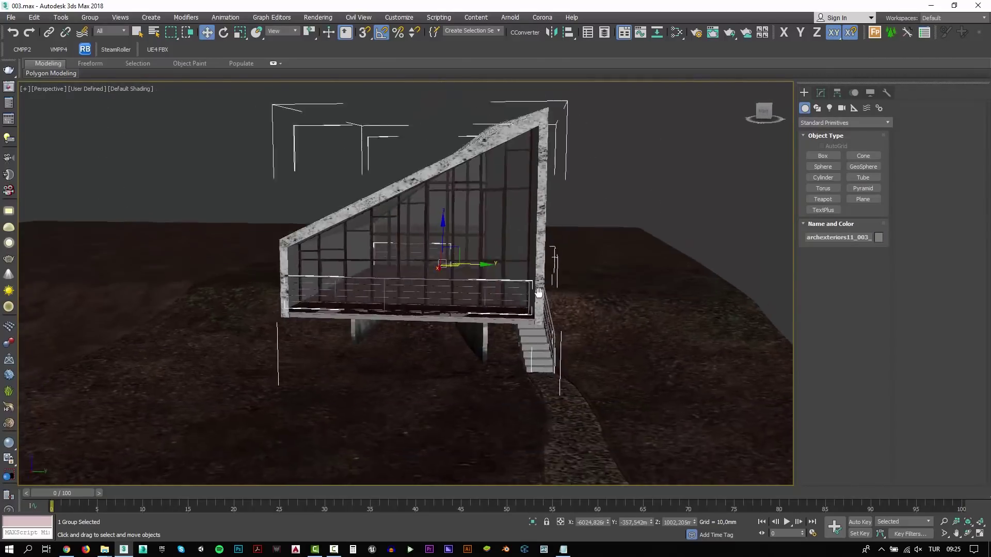
{"action": "mouse_move", "coordinate": [486, 348]}
{"action": "middle_mouse_down", "text": "alt"}
{"action": "mouse_move", "coordinate": [485, 376]}
{"action": "mouse_move", "coordinate": [523, 385]}
{"action": "mouse_move", "coordinate": [602, 367]}
{"action": "middle_mouse_up", "text": "alt"}
{"action": "scroll", "coordinate": [483, 395], "scroll_direction": "down", "scroll_amount": 4}
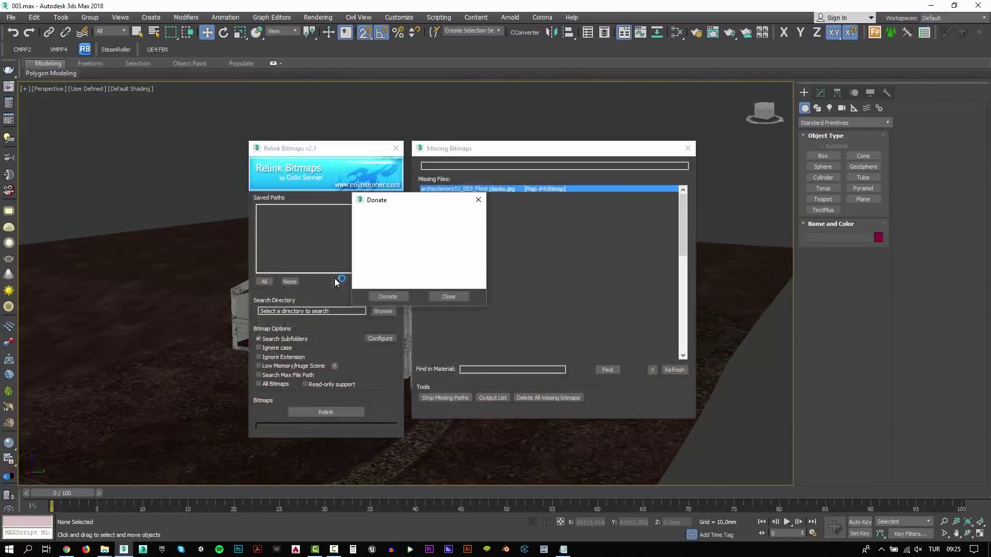
Relink missing bitmaps using the copied maps folder path as the search directory
{"action": "left_click", "coordinate": [165, 510]}
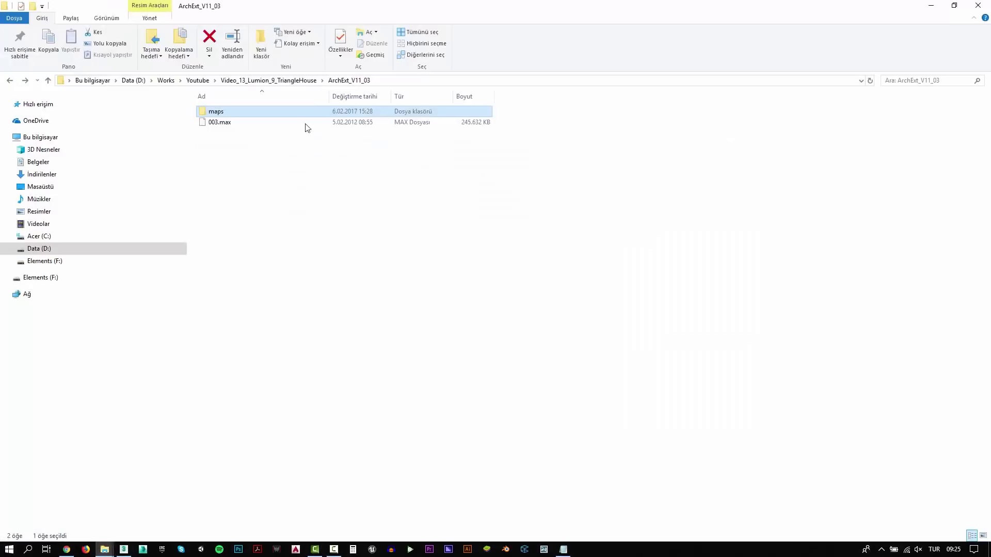
{"action": "double_click", "coordinate": [253, 113]}
{"action": "left_click", "coordinate": [442, 80]}
{"action": "left_click", "coordinate": [931, 5]}
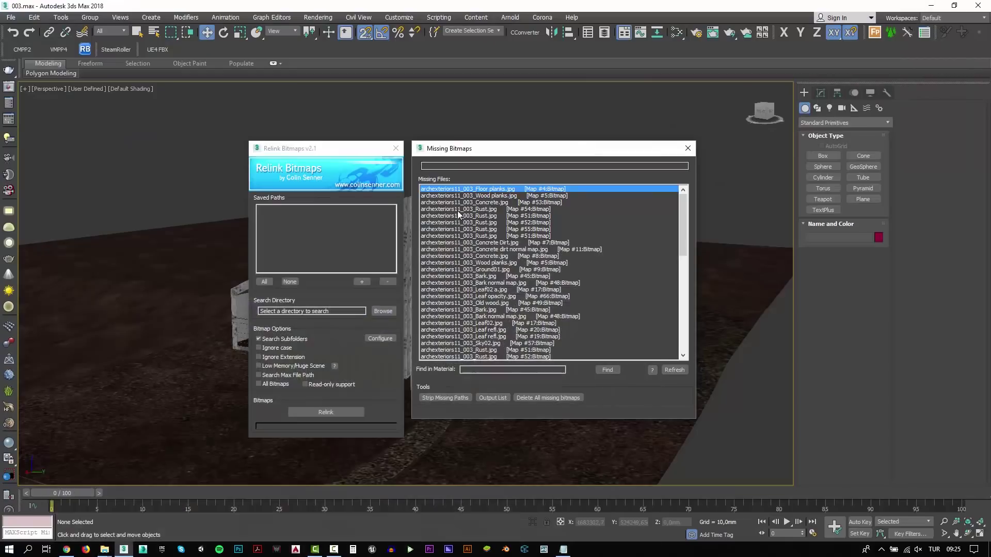
{"action": "left_click", "coordinate": [381, 313]}
{"action": "type", "text": "D:\\Works\\Youtube\\Video_13_Lumion_9_TriangleHouse\\ArchExt_V11_03\\maps"}
{"action": "key", "text": "Return"}
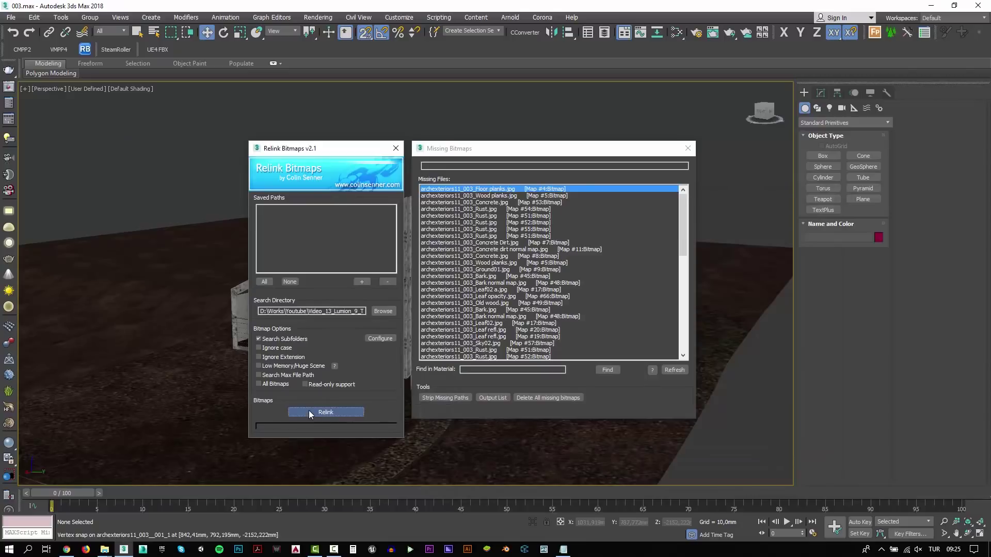
{"action": "left_click", "coordinate": [309, 410]}
{"action": "left_click", "coordinate": [336, 414]}
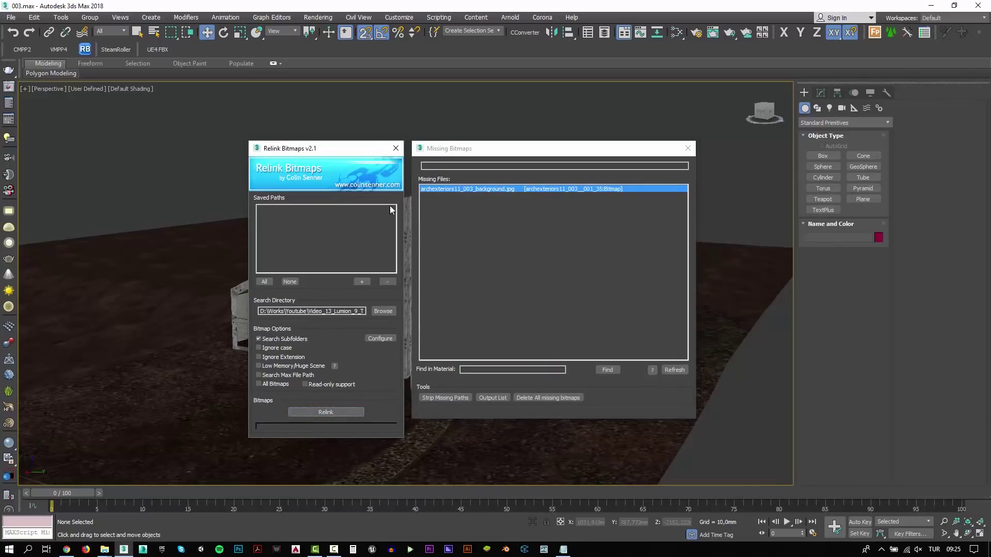
{"action": "left_click", "coordinate": [395, 148]}
Rerun the Relink Bitmaps script and relink the remaining maps from the maps folder
{"action": "left_click", "coordinate": [439, 17]}
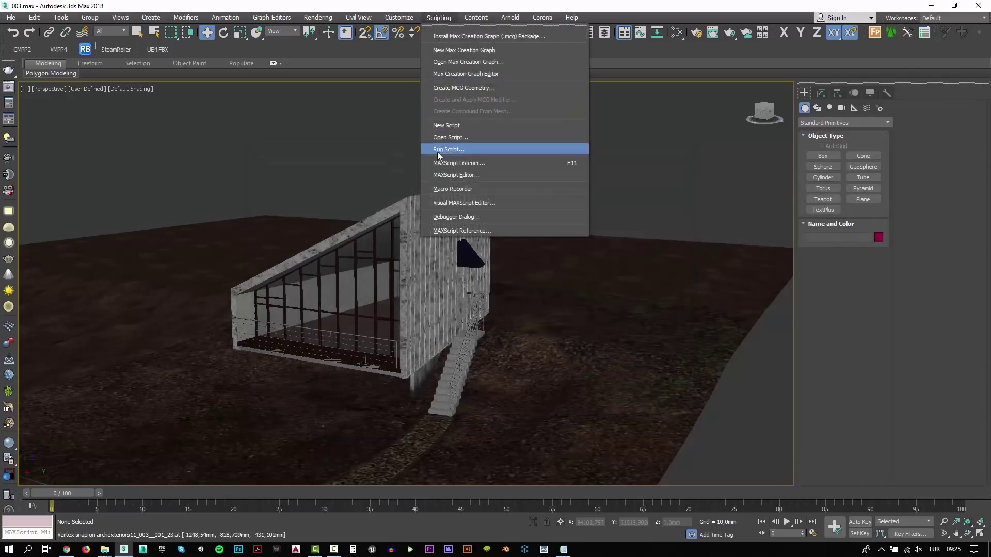
{"action": "left_click", "coordinate": [438, 150]}
{"action": "double_click", "coordinate": [101, 131]}
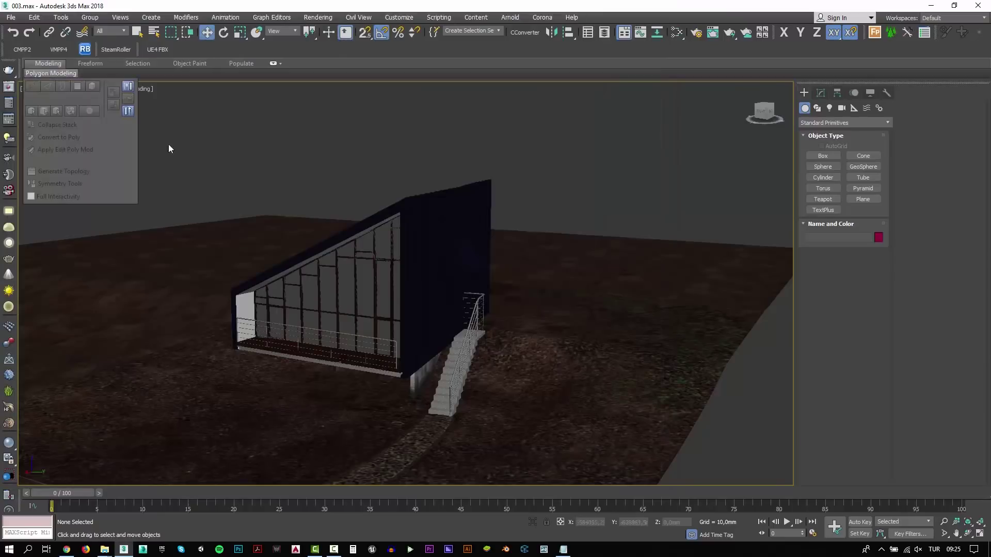
{"action": "middle_click_drag", "start_coordinate": [239, 212], "coordinate": [381, 286], "text": "alt"}
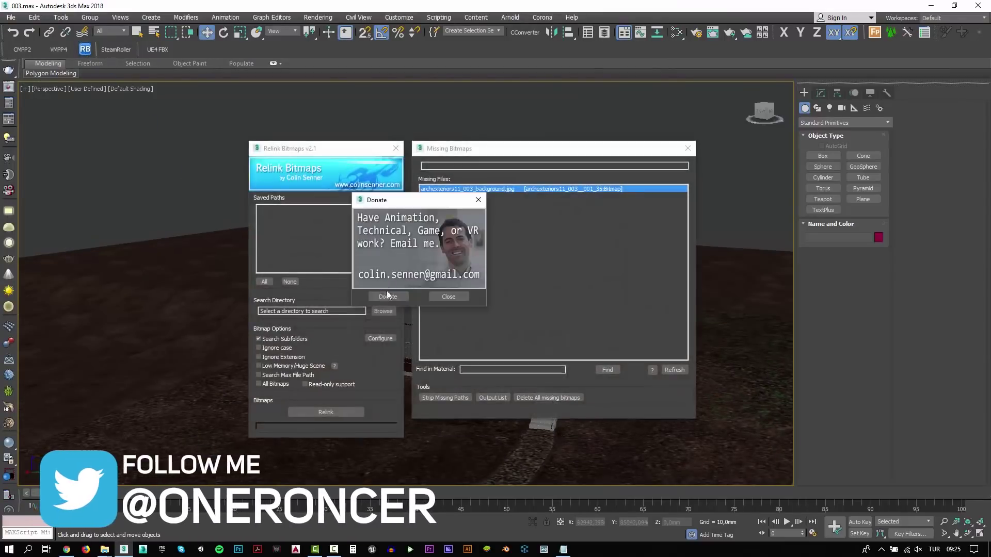
{"action": "left_click", "coordinate": [383, 311]}
{"action": "key", "text": "Return"}
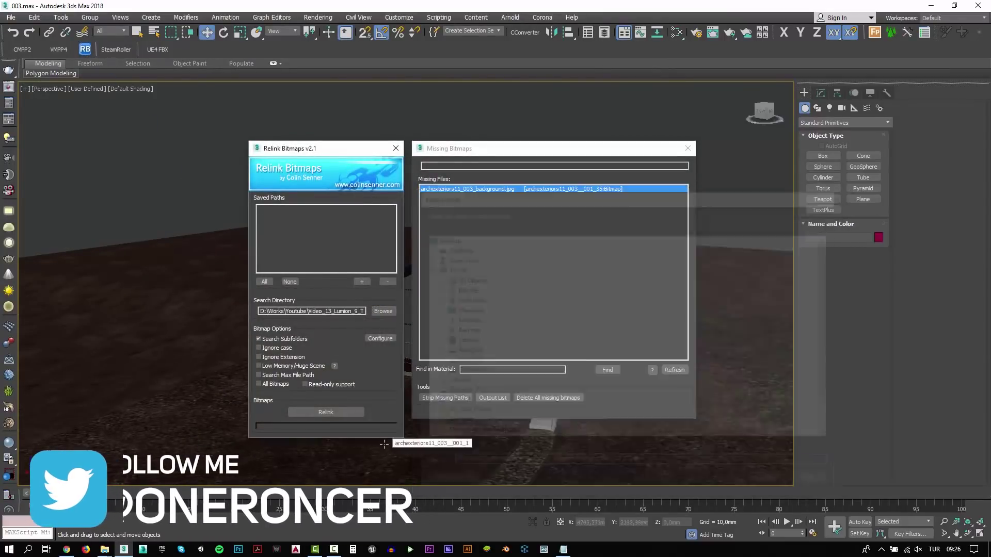
{"action": "left_click", "coordinate": [314, 412]}
Save the scene as 003_lumion.max via File > Save As
{"action": "left_click", "coordinate": [11, 17]}
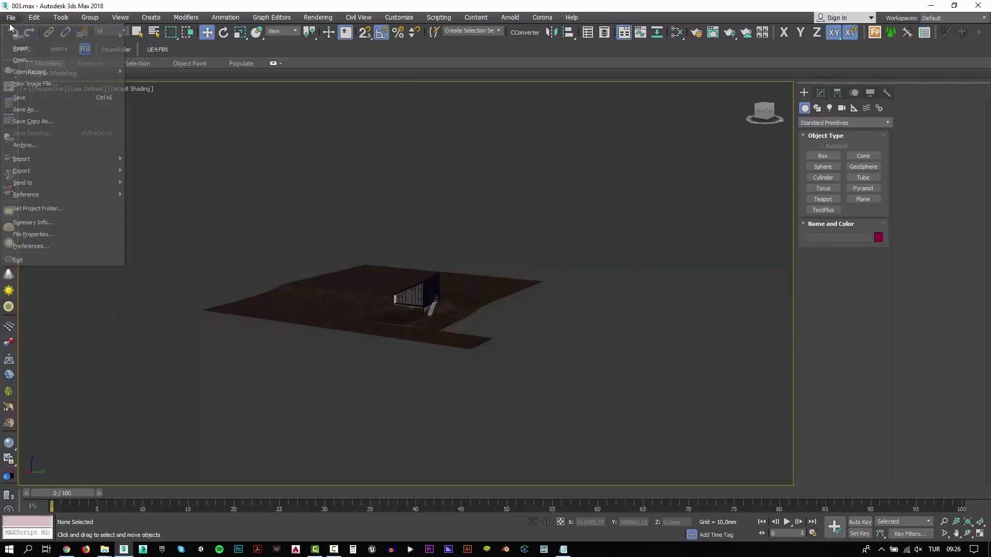
{"action": "left_click", "coordinate": [30, 113]}
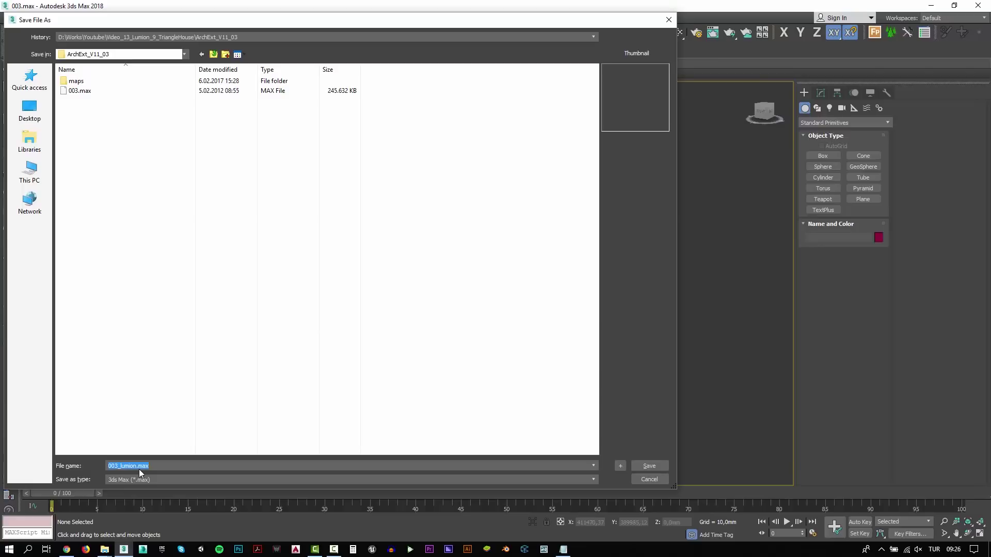
{"action": "key", "text": "Return"}
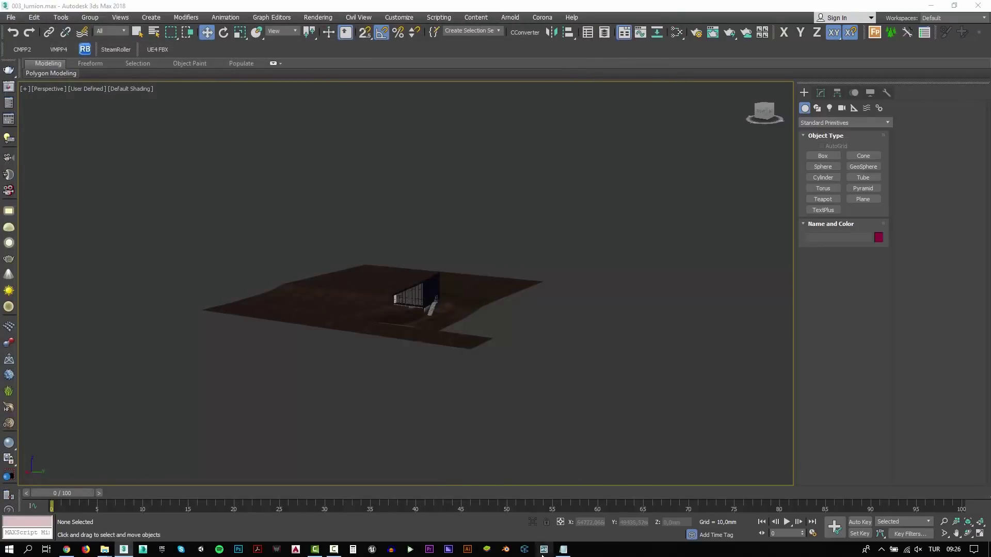
Launch Lumion Pro 9.0, start the Plain grass scene, and begin a model import
{"action": "left_click", "coordinate": [543, 549]}
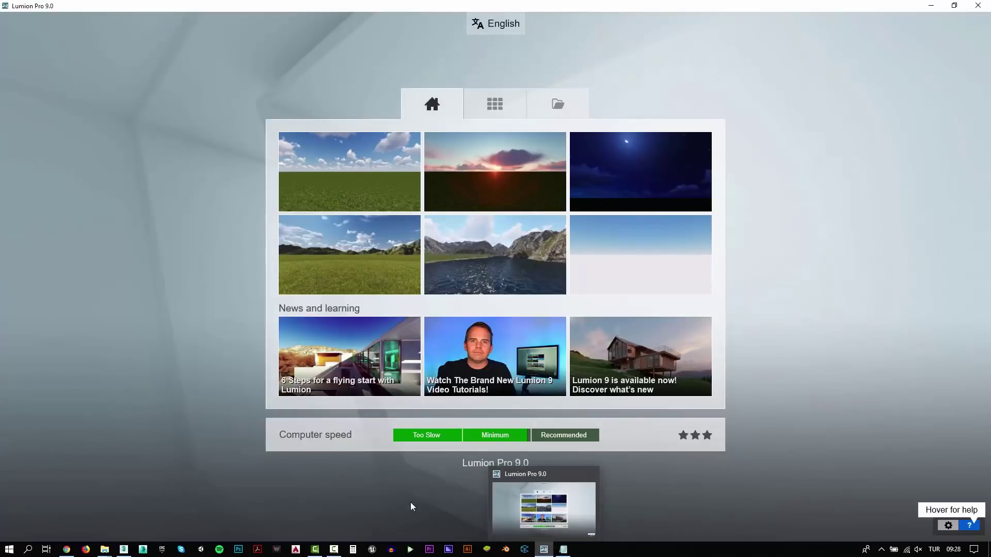
{"action": "left_click", "coordinate": [329, 187]}
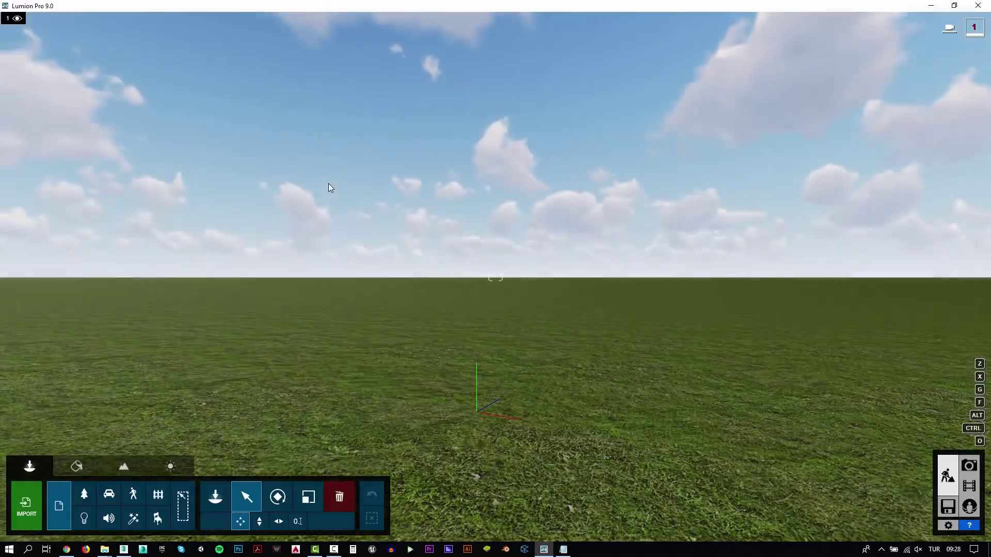
{"action": "left_click", "coordinate": [21, 518]}
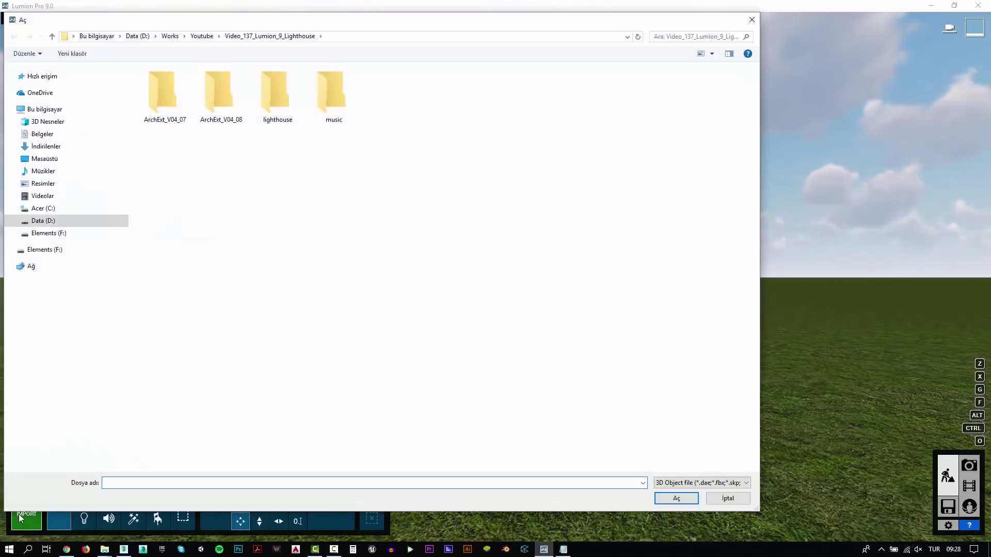
Browse the Youtube project folders and sort them by modification date
{"action": "left_click", "coordinate": [206, 40]}
{"action": "double_click", "coordinate": [208, 98]}
{"action": "left_click", "coordinate": [208, 34]}
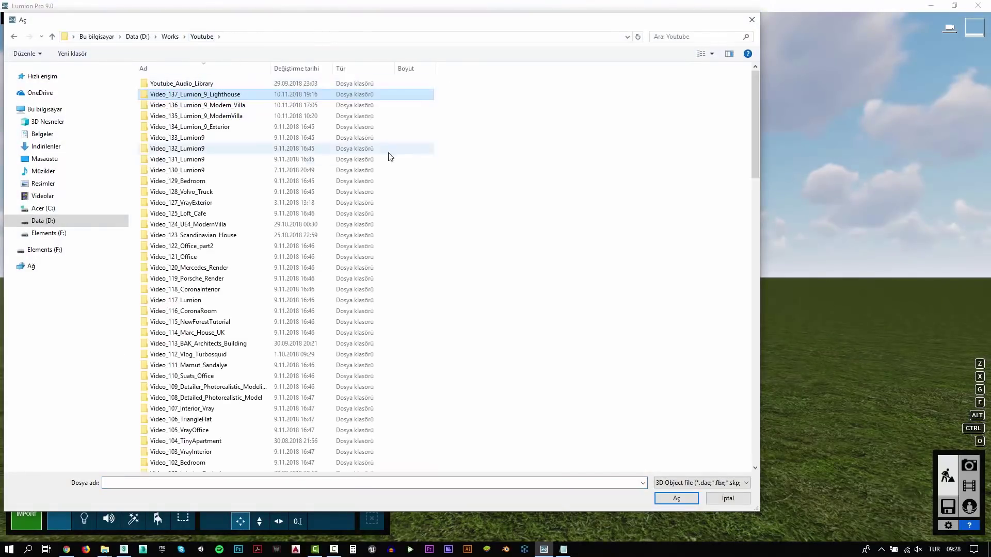
{"action": "left_click", "coordinate": [296, 69]}
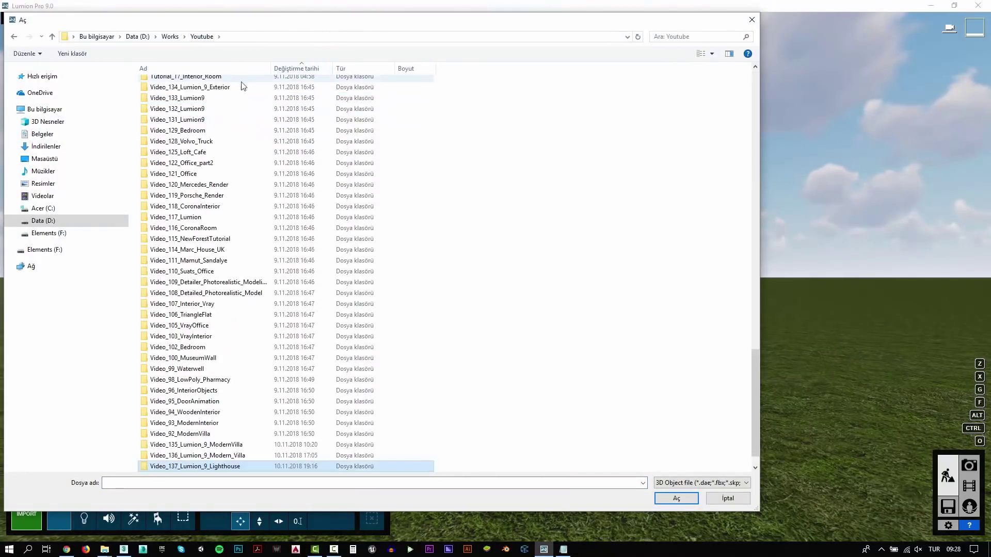
Sort the folders by name, then import 003_lumion.max into Lumion
{"action": "scroll", "coordinate": [244, 237], "scroll_direction": "up", "scroll_amount": 5}
{"action": "scroll", "coordinate": [243, 239], "scroll_direction": "up", "scroll_amount": 5}
{"action": "scroll", "coordinate": [247, 241], "scroll_direction": "up", "scroll_amount": 4}
{"action": "scroll", "coordinate": [246, 241], "scroll_direction": "up", "scroll_amount": 5}
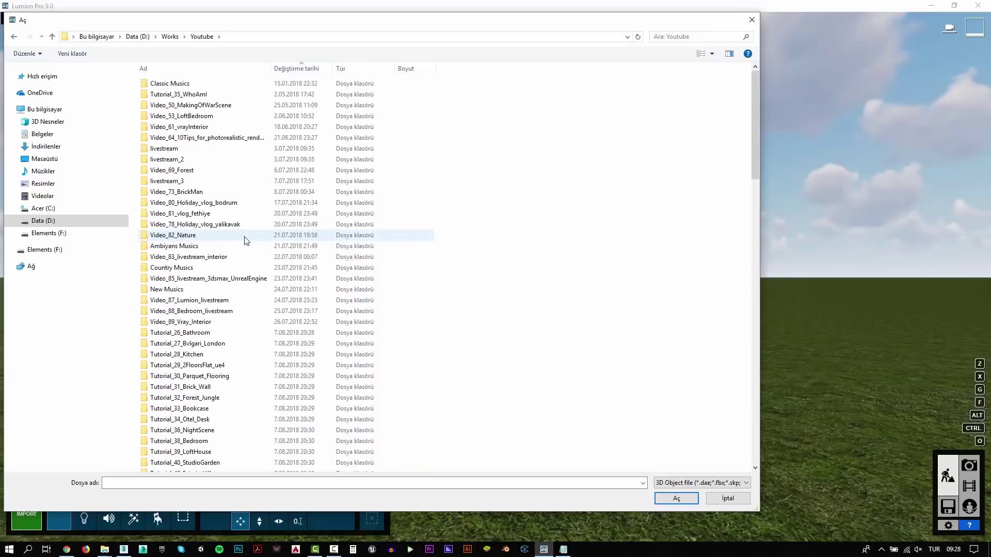
{"action": "left_click", "coordinate": [302, 68]}
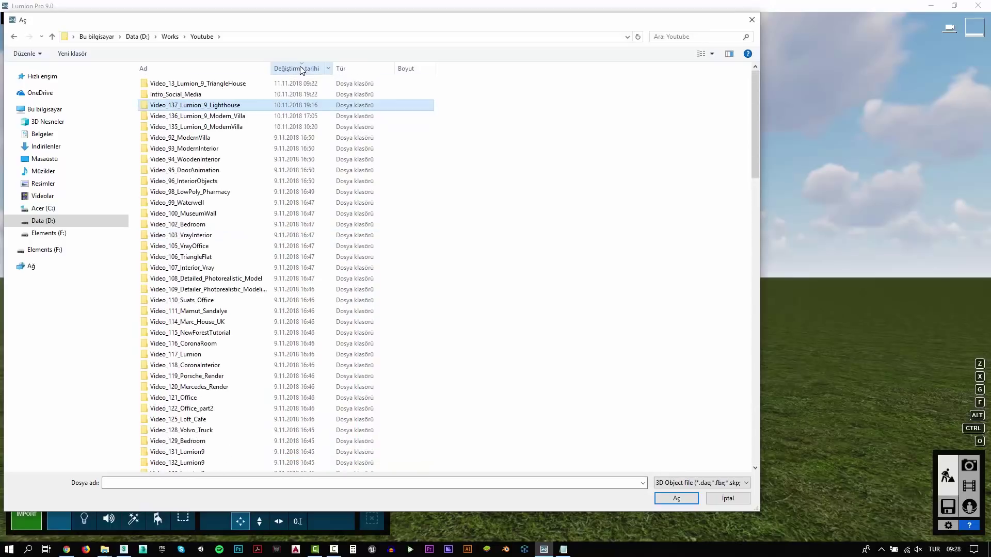
{"action": "right_click", "coordinate": [480, 184]}
{"action": "left_click", "coordinate": [614, 202]}
{"action": "left_click_drag", "start_coordinate": [755, 155], "coordinate": [772, 457]}
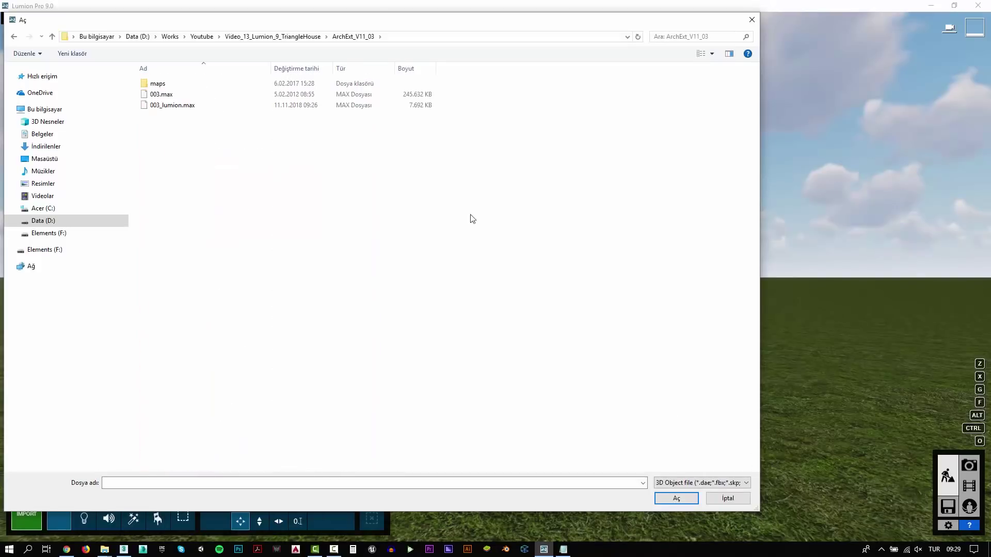
{"action": "double_click", "coordinate": [222, 107]}
{"action": "left_click", "coordinate": [636, 384]}
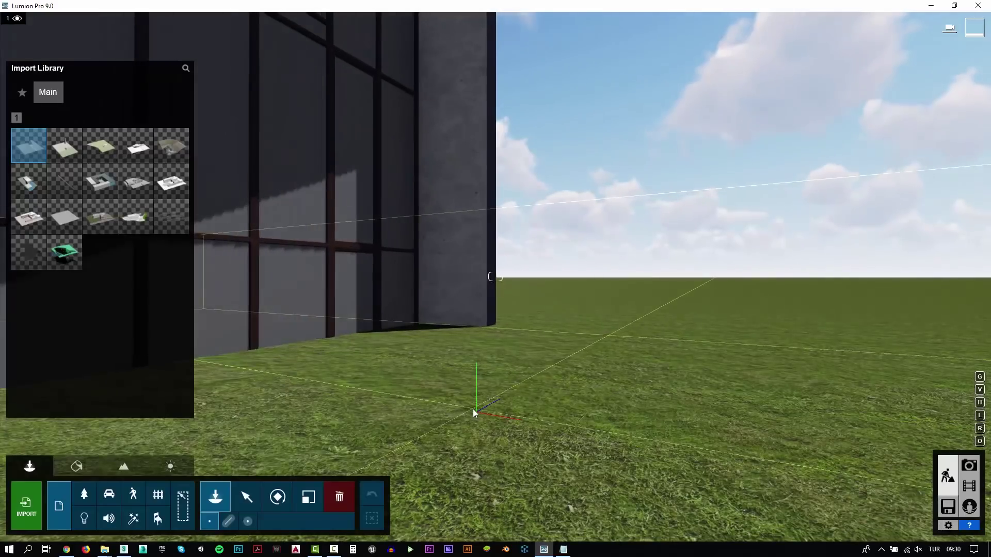
Place the triangle house in the grass scene and raise it about 2.46 m
{"action": "left_click", "coordinate": [491, 414]}
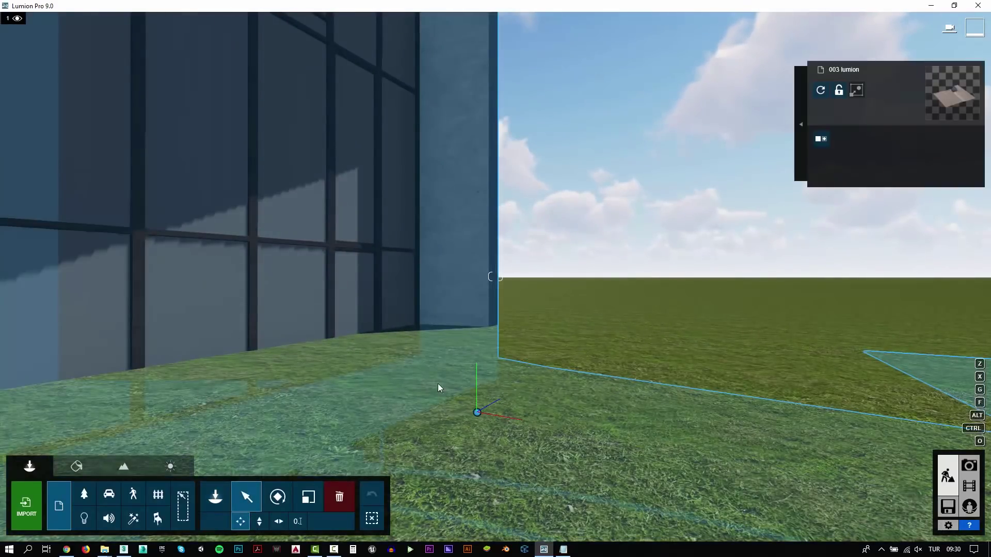
{"action": "scroll", "coordinate": [438, 388], "scroll_direction": "down", "scroll_amount": 5}
{"action": "mouse_move", "coordinate": [437, 388]}
{"action": "right_mouse_down"}
{"action": "mouse_move", "coordinate": [393, 413]}
{"action": "mouse_move", "coordinate": [464, 387]}
{"action": "right_mouse_up"}
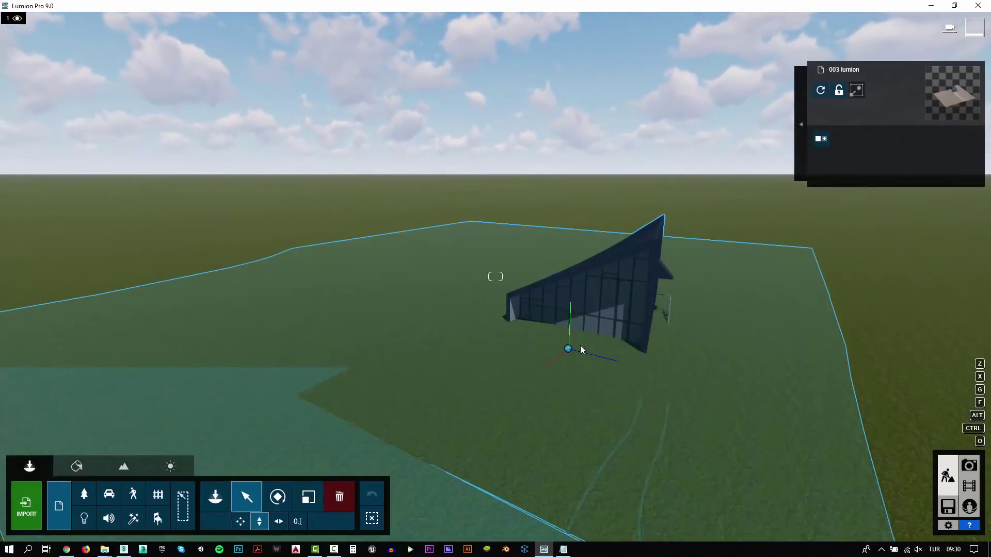
{"action": "left_click_drag", "start_coordinate": [581, 350], "coordinate": [563, 253]}
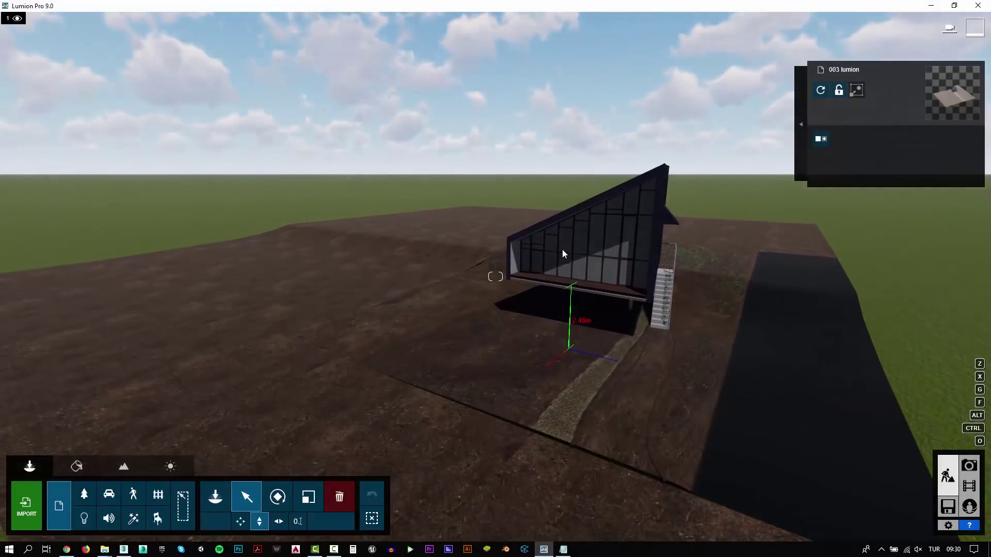
Paint the landscape with the desert preset
{"action": "key", "text": "s"}
{"action": "left_click", "coordinate": [124, 467]}
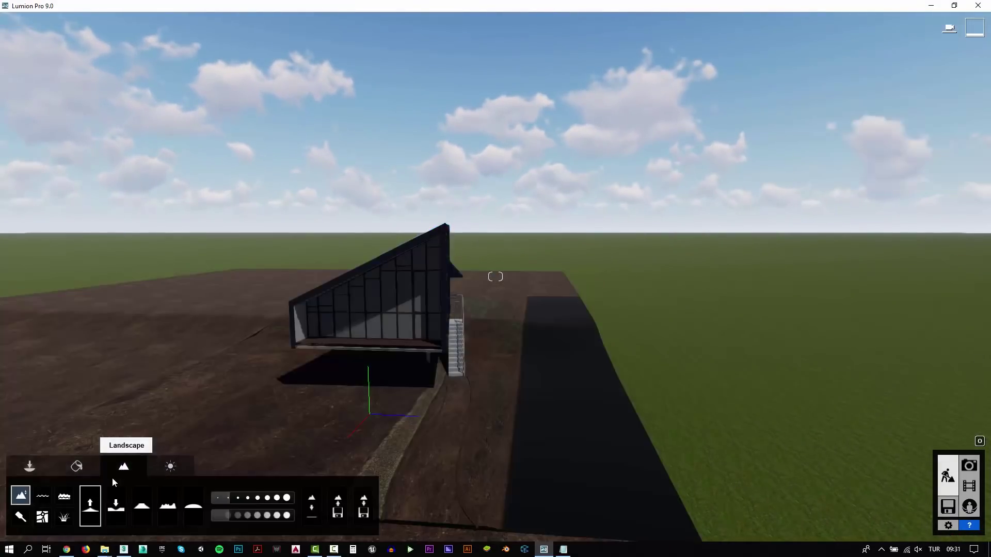
{"action": "left_click", "coordinate": [16, 522]}
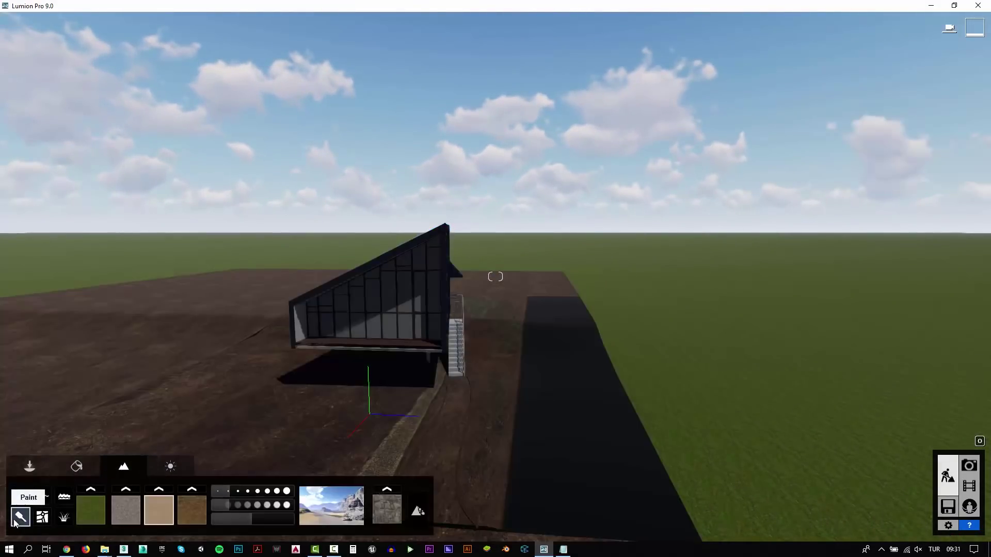
{"action": "left_click", "coordinate": [339, 506]}
{"action": "left_click", "coordinate": [395, 218]}
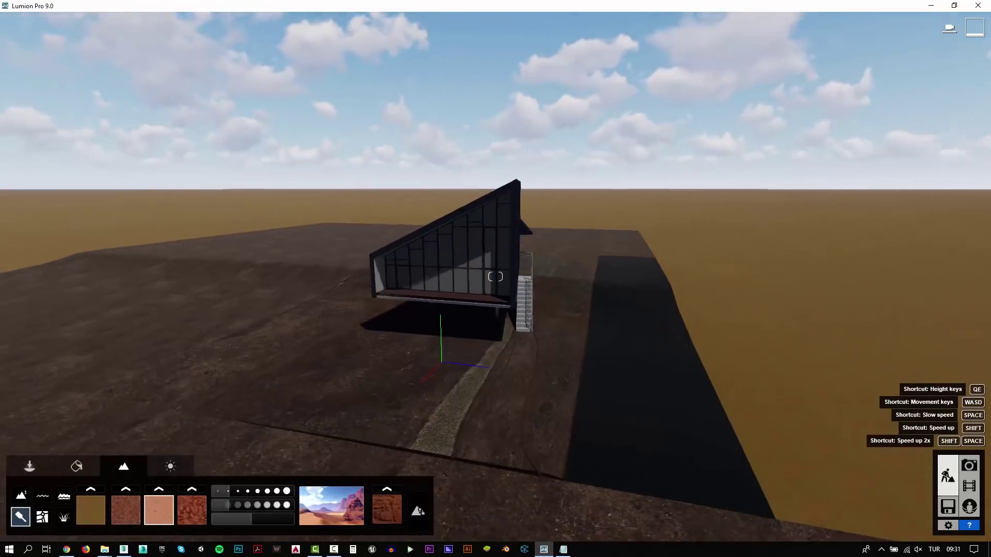
Fly the camera toward the house and switch to Photo mode
{"action": "key", "text": "w"}
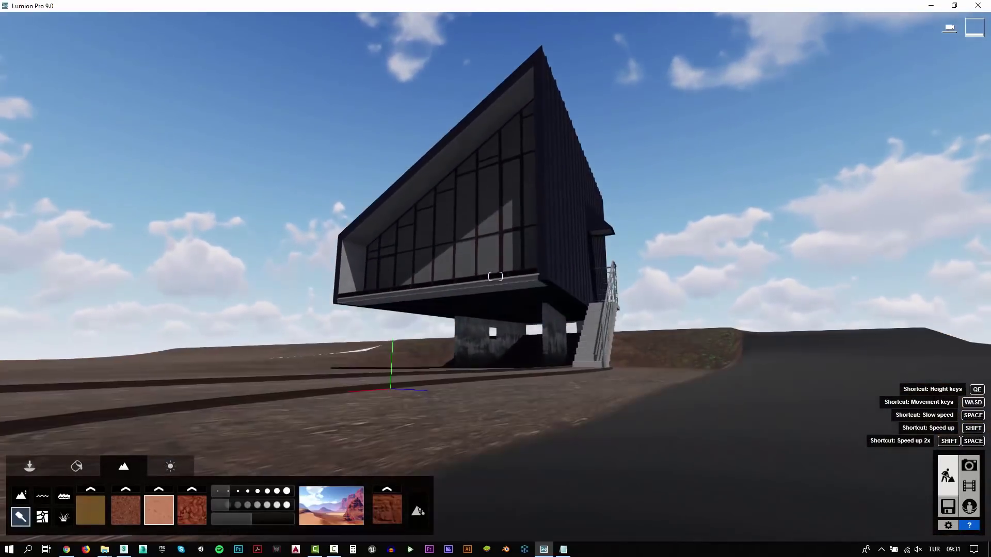
{"action": "key", "text": "w"}
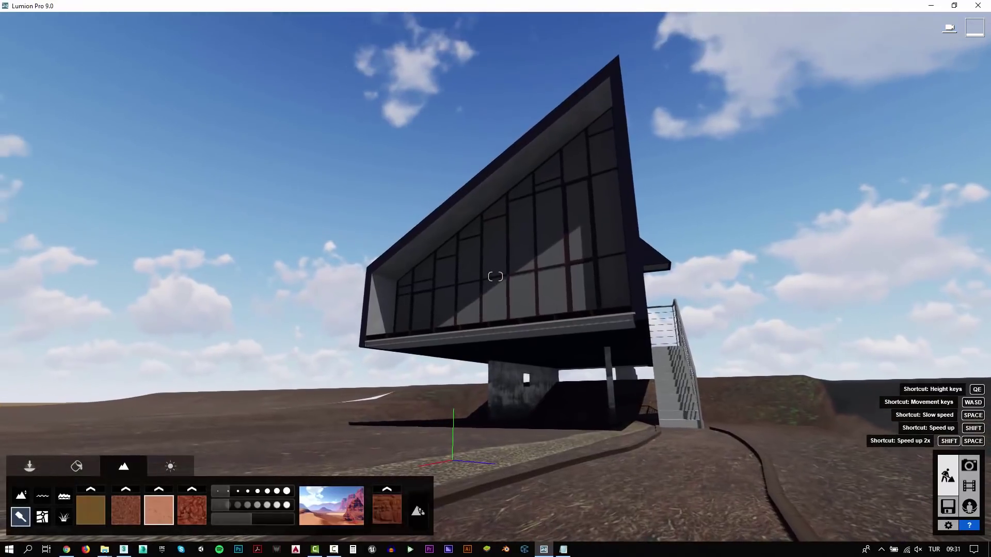
{"action": "left_click", "coordinate": [968, 472]}
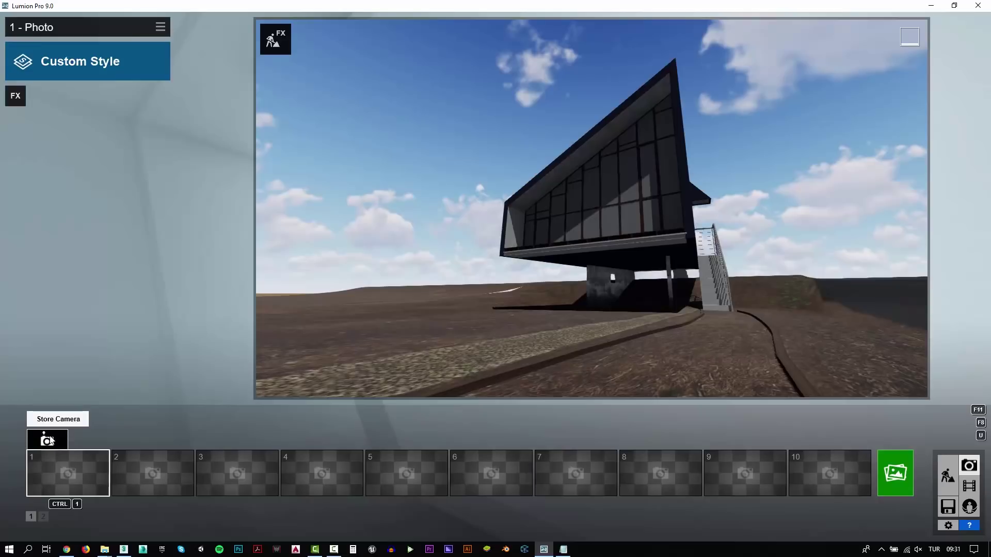
Store the current view as photo 1 and add the 2-Point Perspective camera effect
{"action": "left_click", "coordinate": [50, 441]}
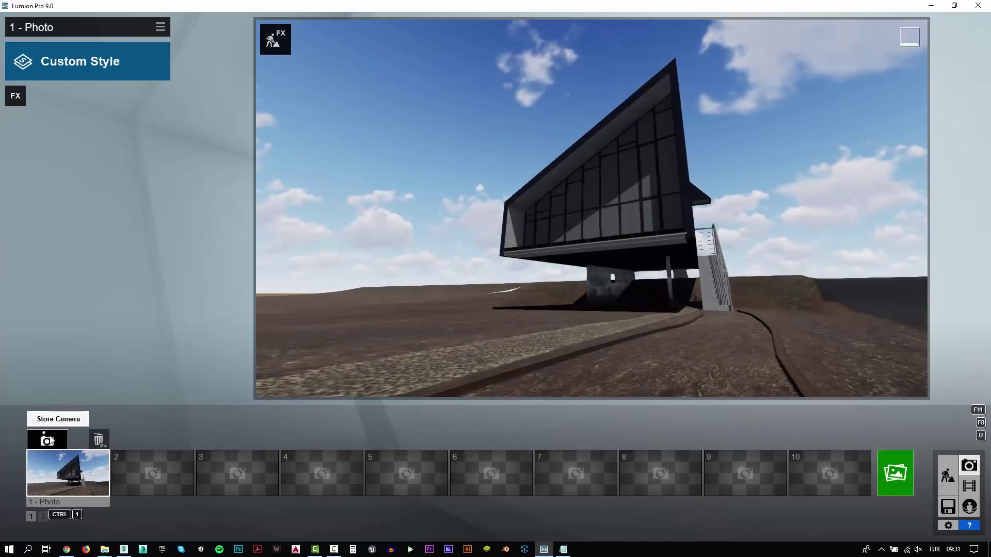
{"action": "left_click", "coordinate": [15, 95]}
{"action": "left_click", "coordinate": [304, 93]}
{"action": "left_click", "coordinate": [636, 203]}
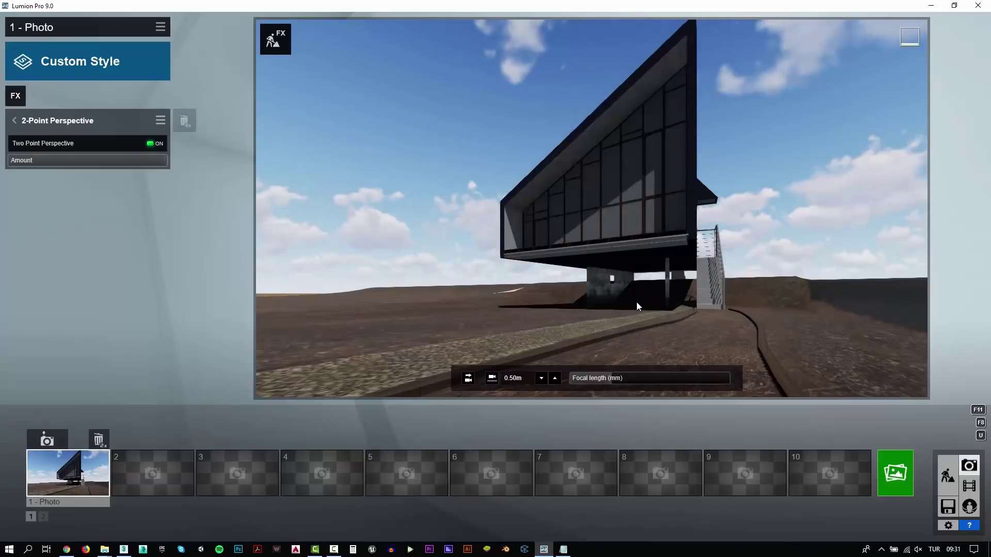
Reframe the house with a ~12 mm focal length, re-store photo 1, and return to Build mode
{"action": "key", "text": "a"}
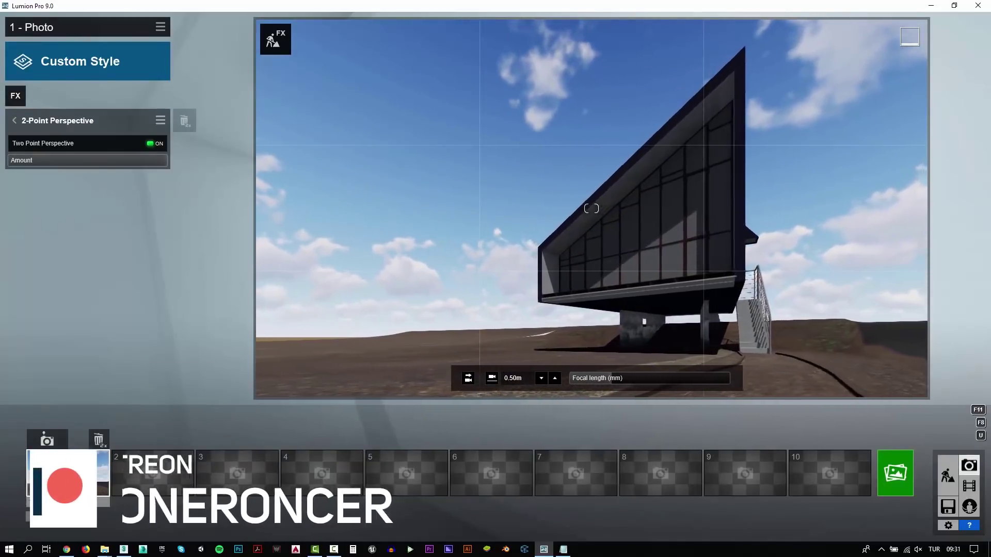
{"action": "key", "text": "w"}
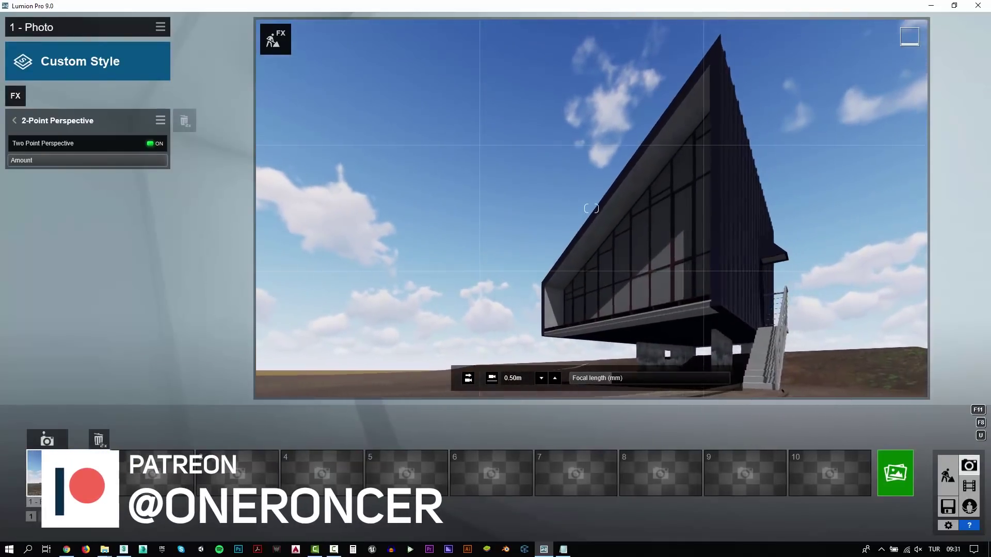
{"action": "left_click", "coordinate": [604, 379]}
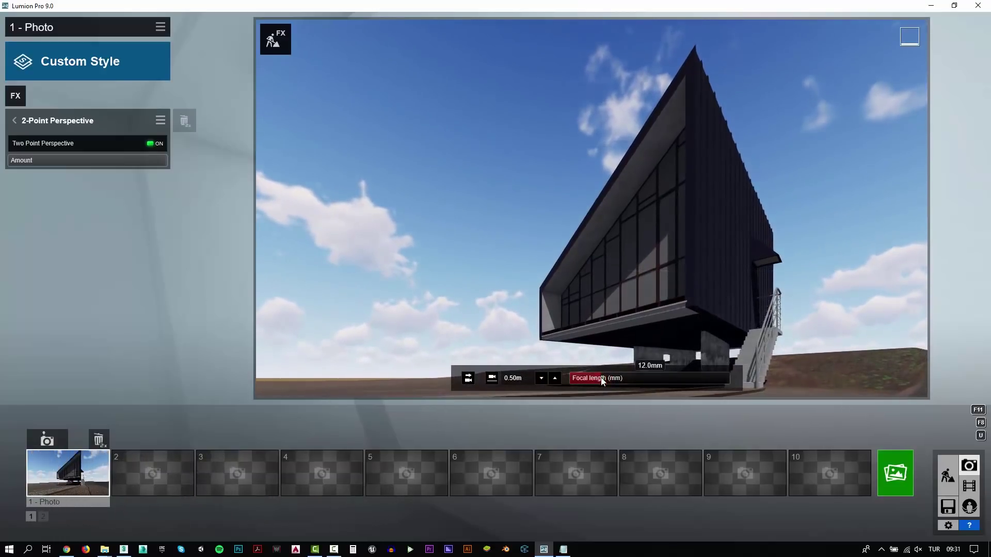
{"action": "right_click_drag", "start_coordinate": [604, 380], "coordinate": [591, 208]}
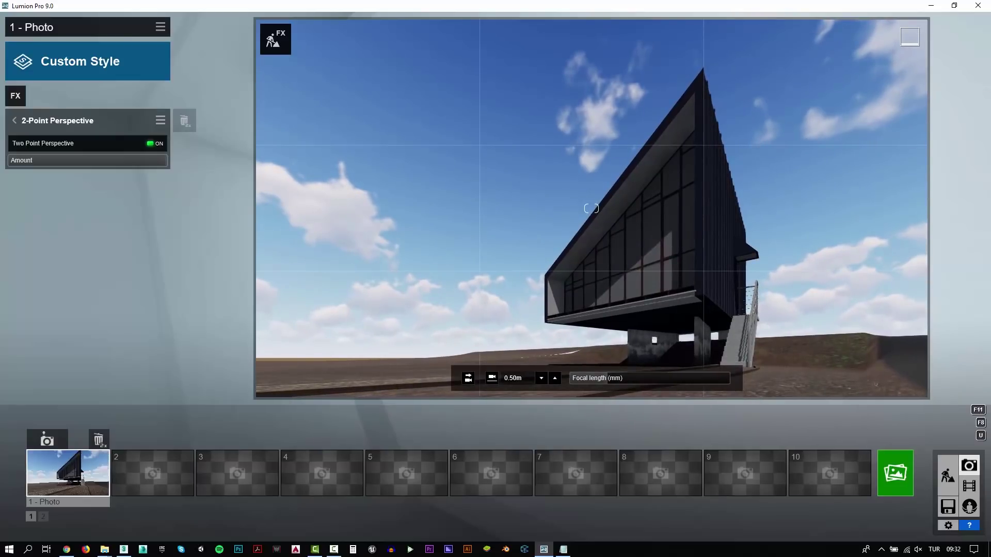
{"action": "left_click", "coordinate": [47, 440]}
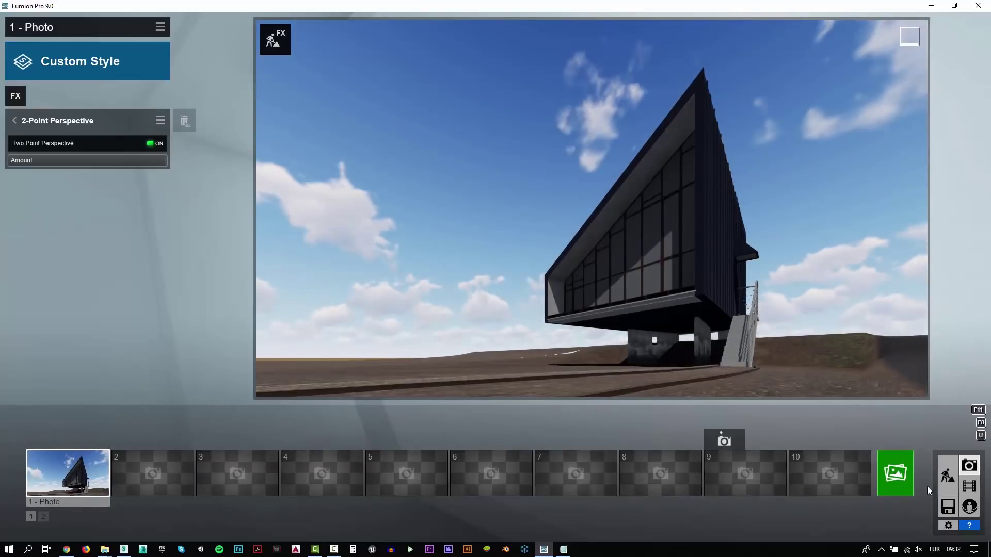
{"action": "left_click", "coordinate": [947, 476]}
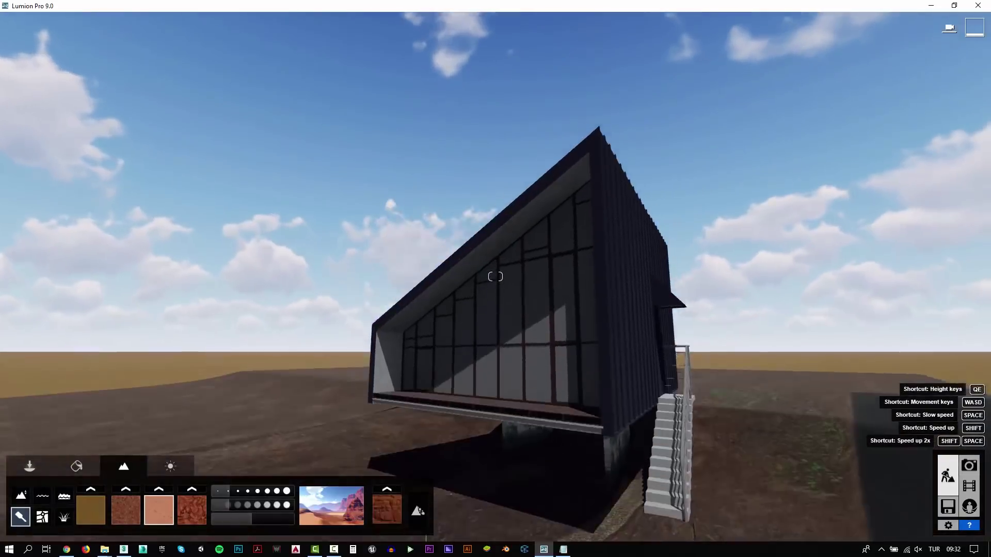
Give the window glazing the Glass Advanced pureglass material
{"action": "key", "text": "w"}
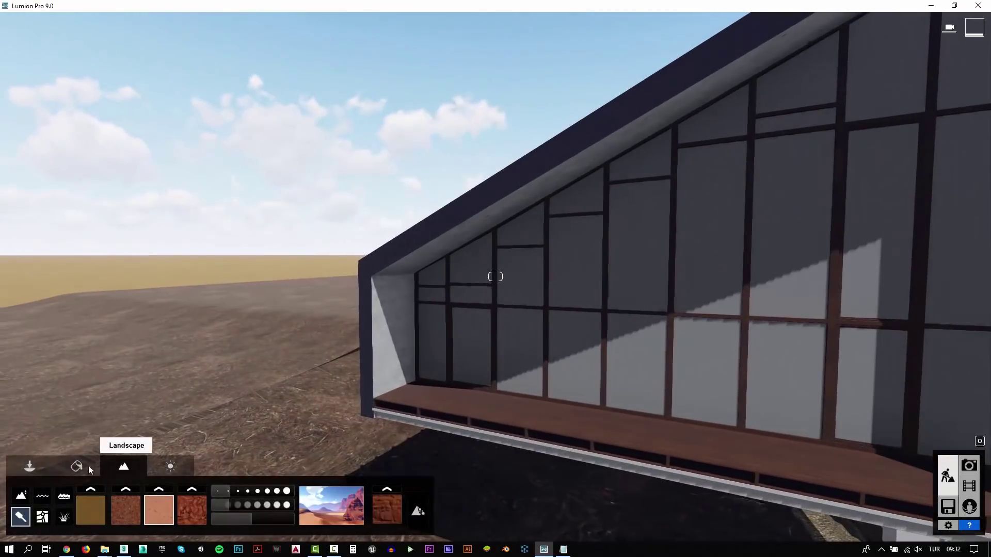
{"action": "left_click", "coordinate": [77, 466]}
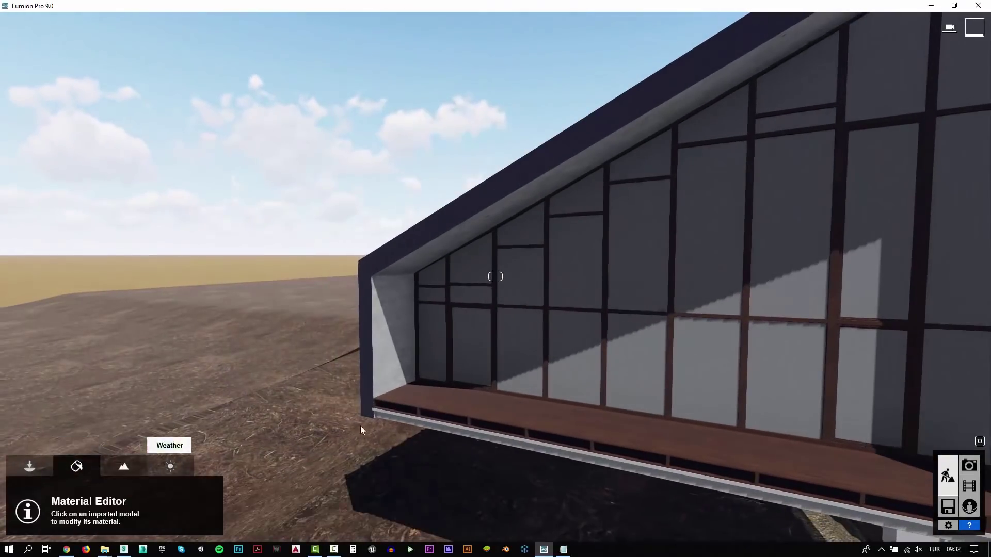
{"action": "left_click", "coordinate": [574, 283]}
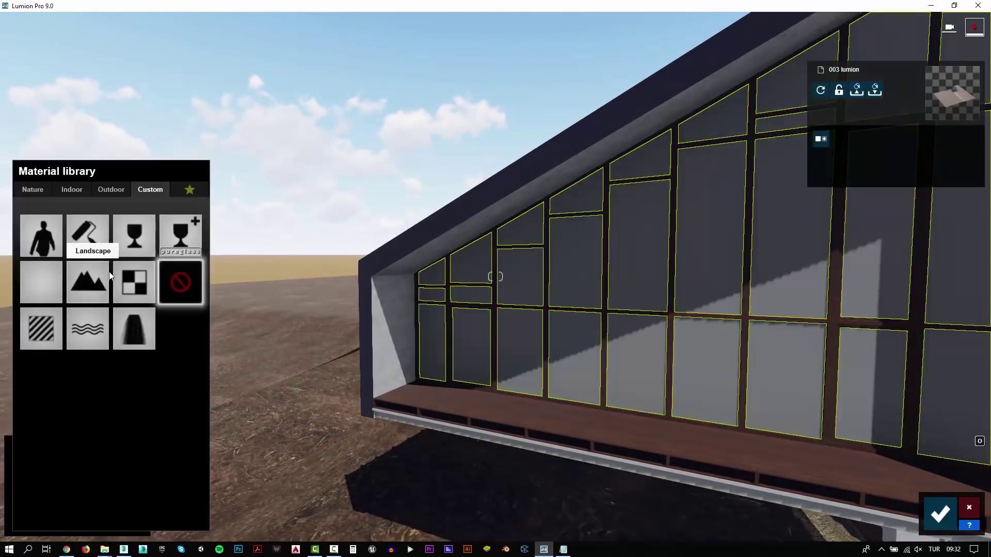
{"action": "left_click", "coordinate": [186, 243]}
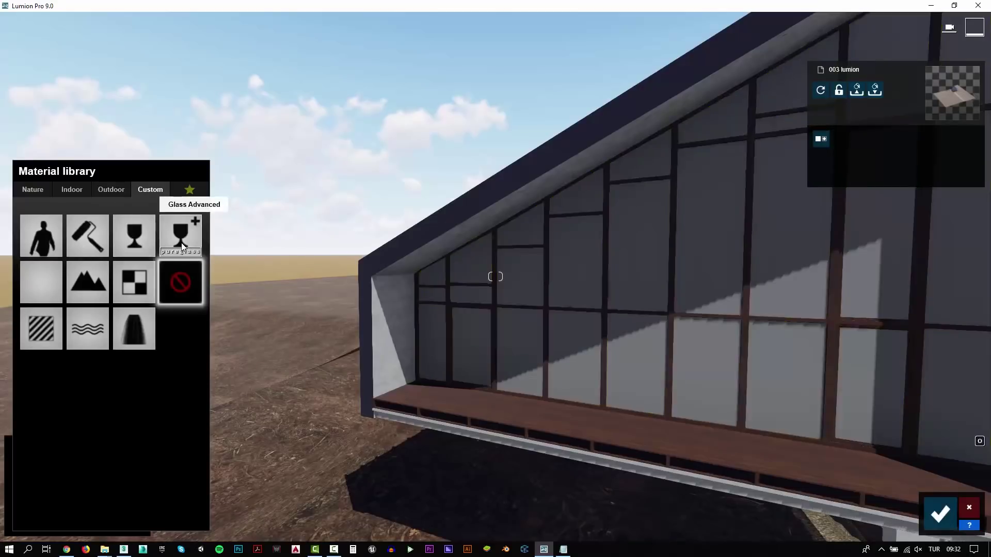
Apply weathered Poli Metal StainlessSteelCast 001 2K from Outdoor > Metal page 3 to the cladding
{"action": "right_click_drag", "start_coordinate": [394, 276], "coordinate": [516, 279]}
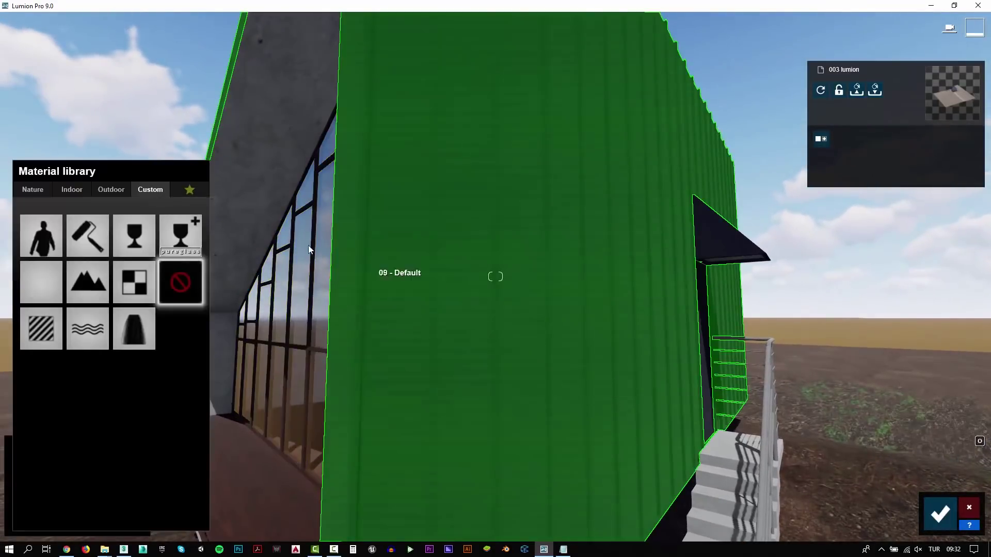
{"action": "left_click", "coordinate": [310, 250]}
{"action": "left_click", "coordinate": [102, 190]}
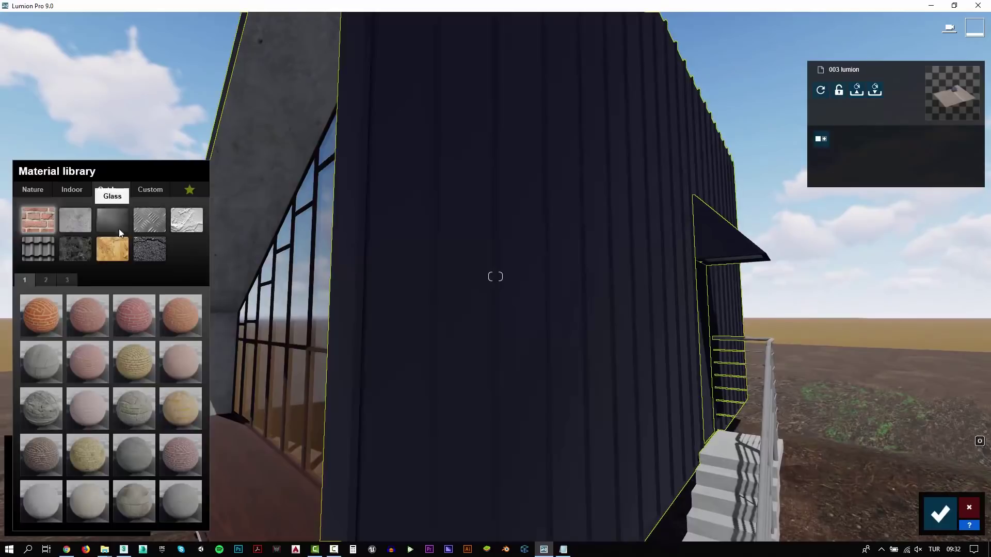
{"action": "left_click", "coordinate": [144, 222]}
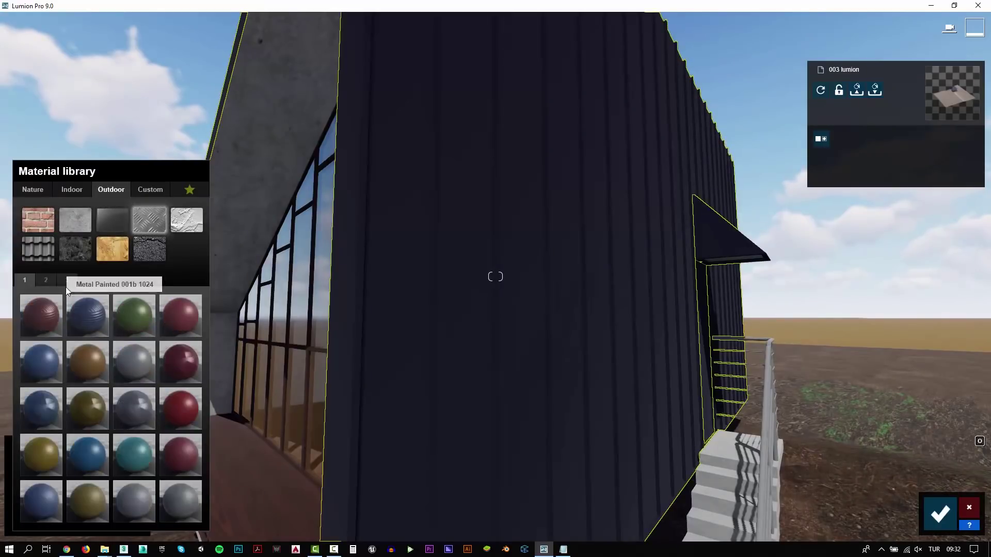
{"action": "left_click", "coordinate": [46, 280]}
{"action": "left_click", "coordinate": [129, 457]}
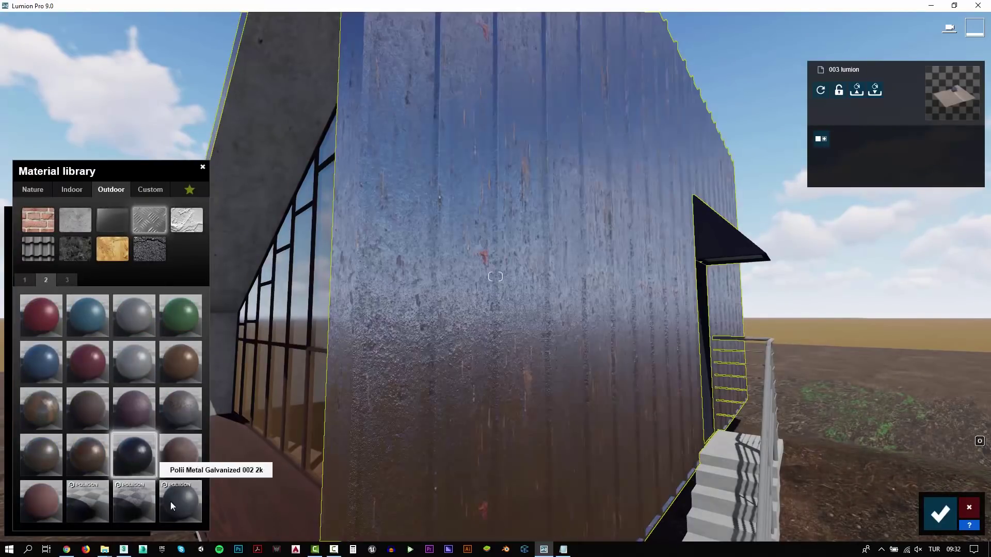
{"action": "left_click", "coordinate": [66, 279]}
{"action": "left_click", "coordinate": [82, 416]}
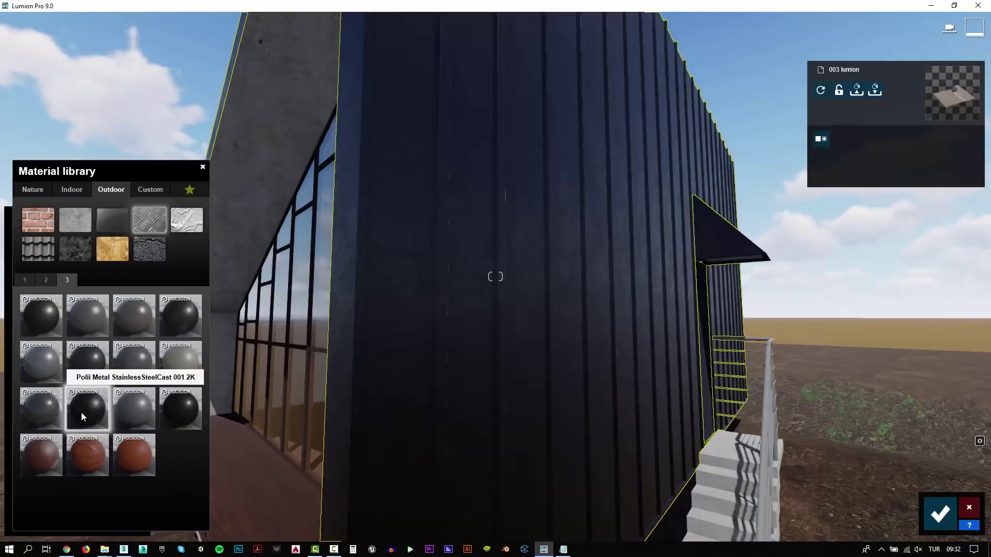
{"action": "left_click", "coordinate": [81, 412]}
{"action": "left_click", "coordinate": [94, 454]}
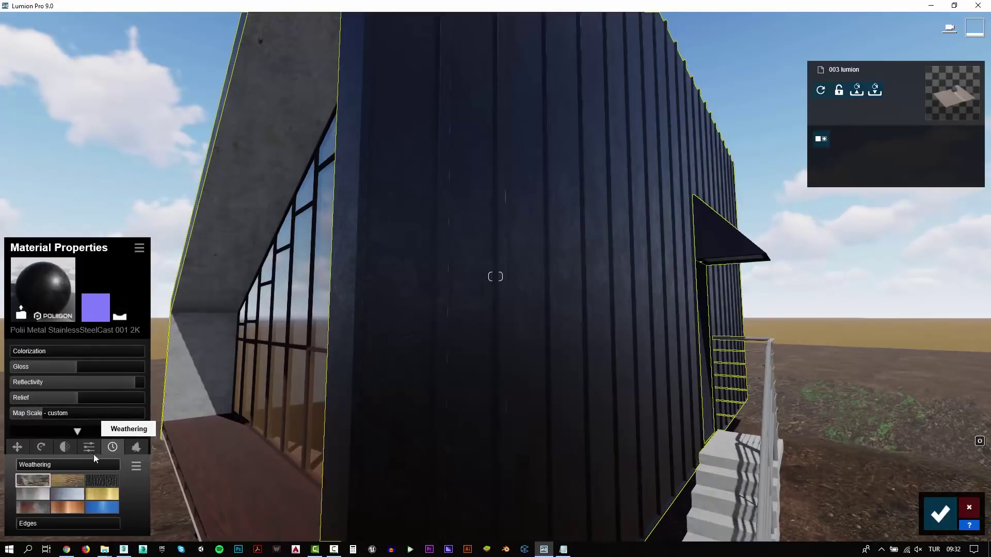
{"action": "left_click", "coordinate": [30, 509]}
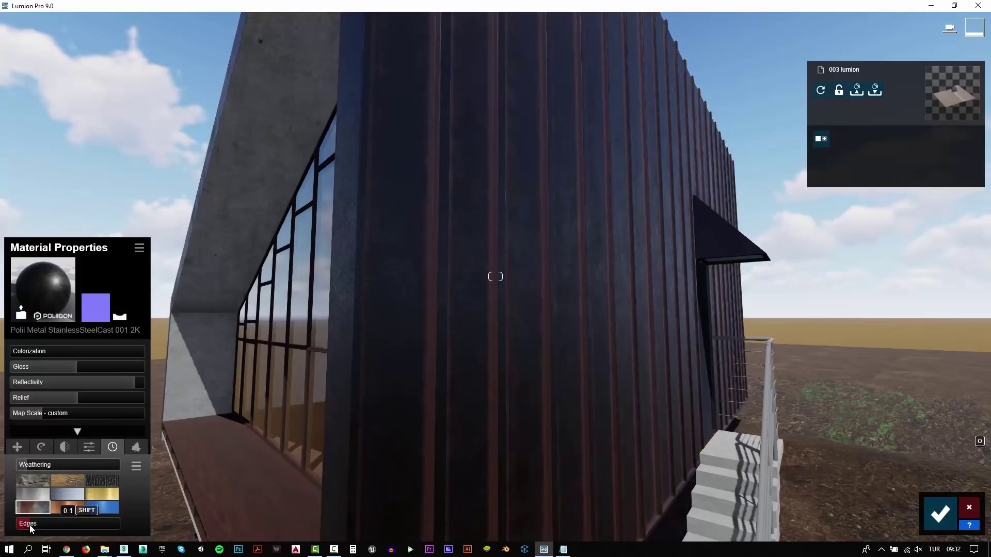
Orbit around the house to inspect it and select the ground surface
{"action": "right_click_drag", "start_coordinate": [30, 527], "coordinate": [495, 277]}
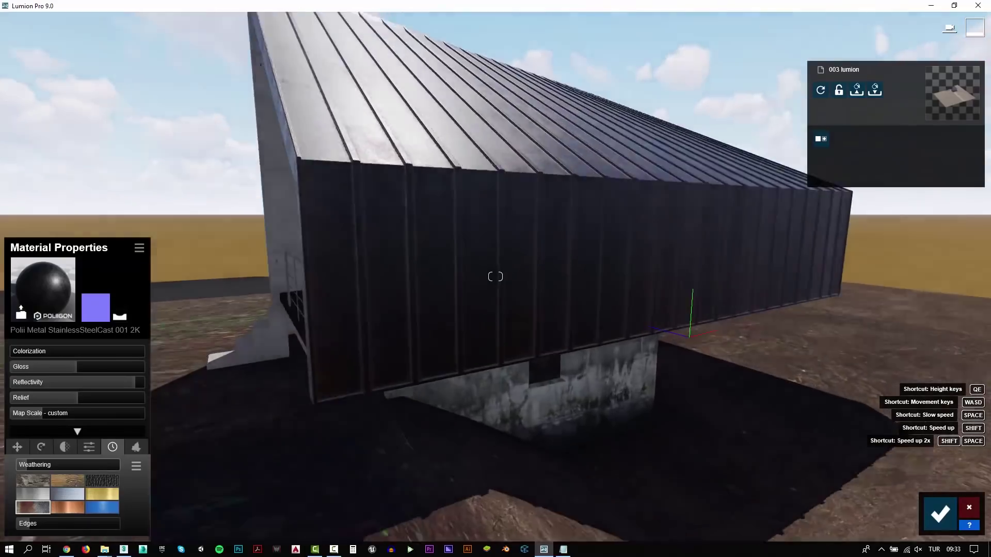
{"action": "right_click_drag", "start_coordinate": [495, 277], "coordinate": [448, 268]}
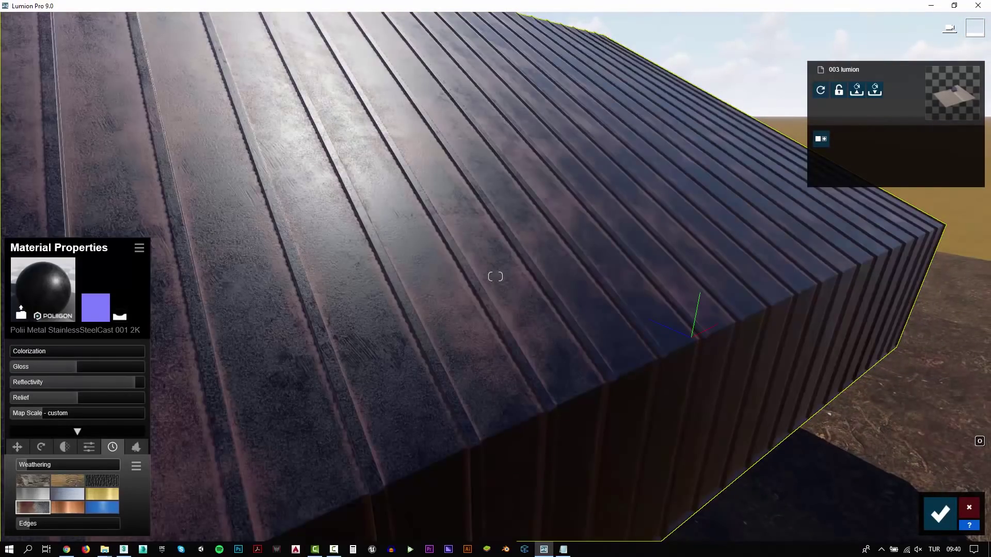
{"action": "right_click_drag", "start_coordinate": [751, 74], "coordinate": [496, 276]}
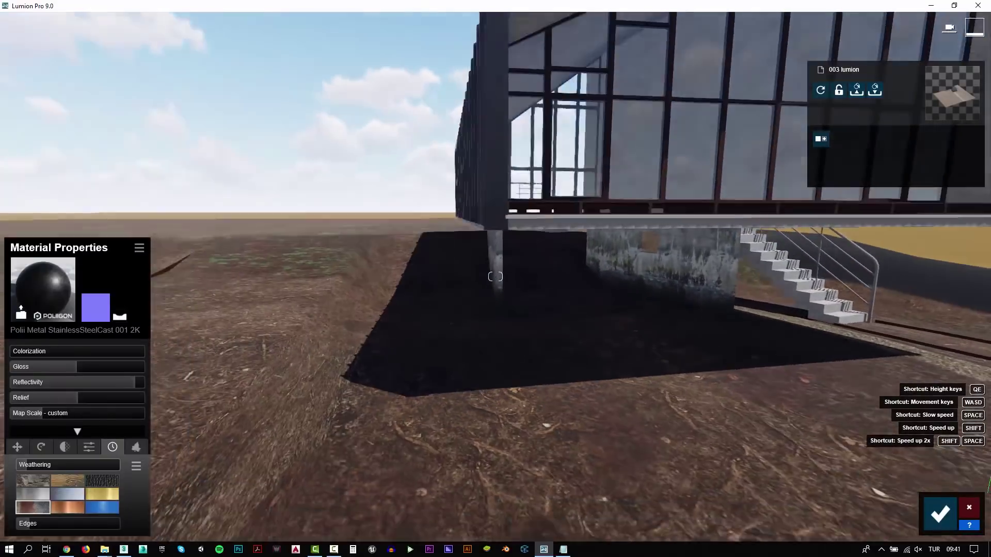
{"action": "right_click_drag", "start_coordinate": [496, 277], "coordinate": [250, 332]}
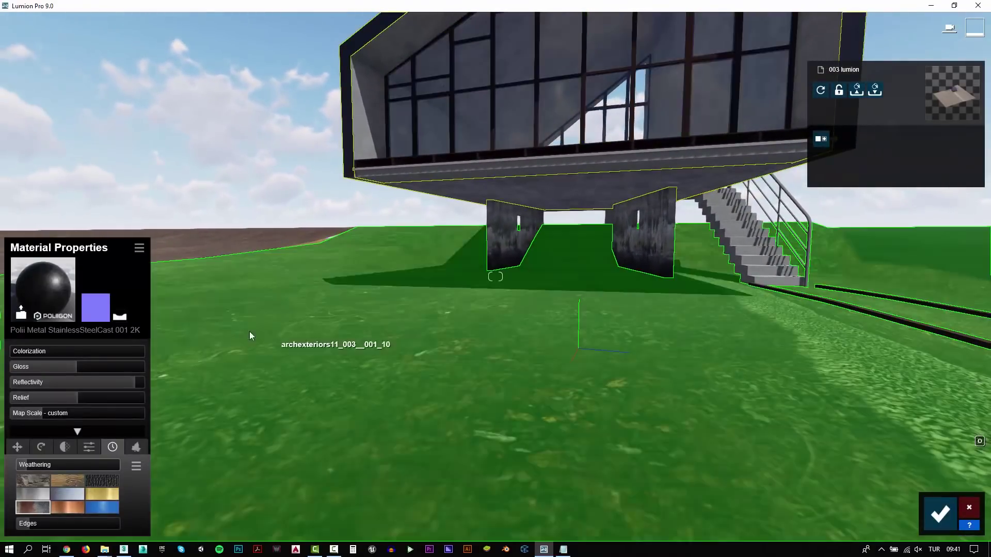
{"action": "left_click", "coordinate": [249, 332]}
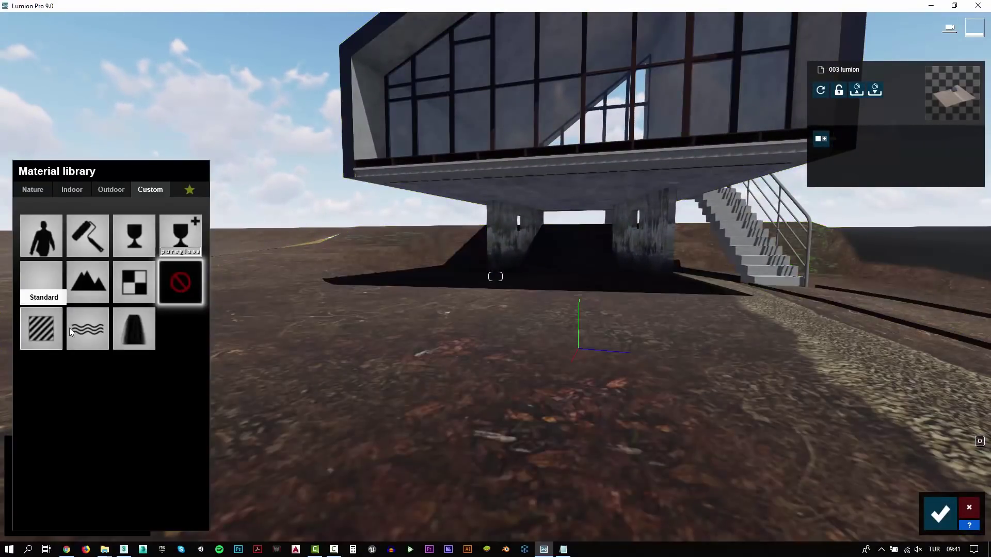
Give the ground a Standard material with lower gloss and reflectivity and more relief
{"action": "left_click", "coordinate": [124, 328]}
{"action": "left_click", "coordinate": [29, 368]}
{"action": "left_click", "coordinate": [18, 383]}
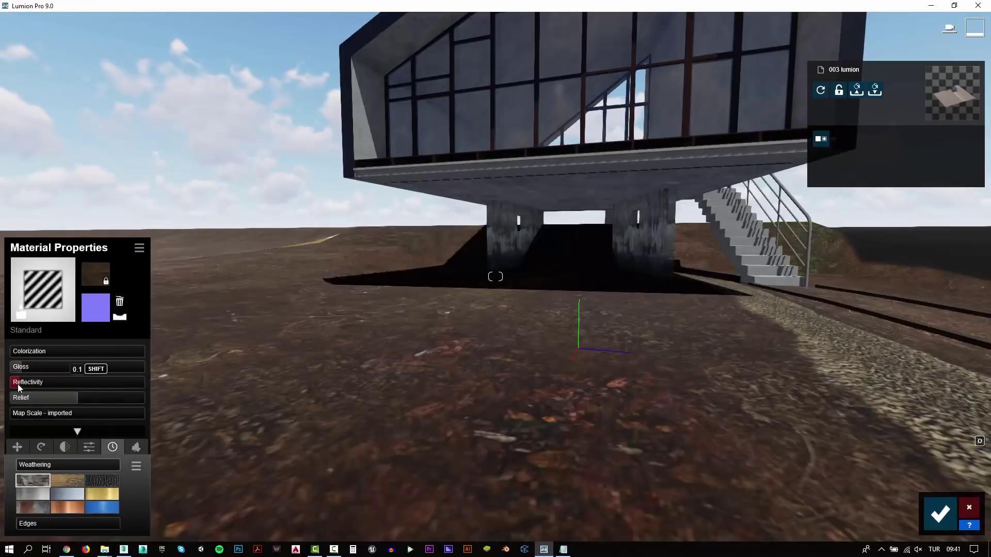
{"action": "left_click_drag", "start_coordinate": [72, 397], "coordinate": [100, 398]}
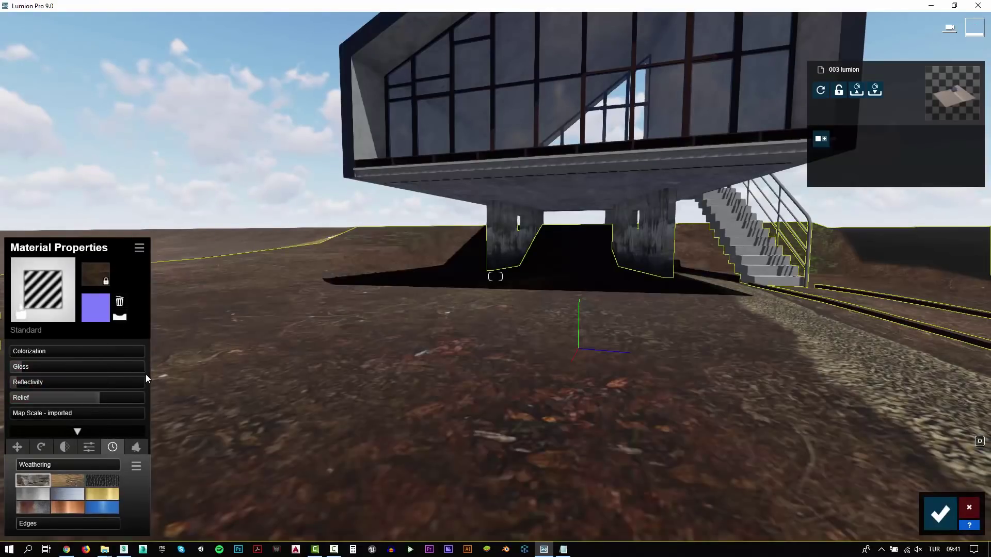
Apply the Standard material to the distant horizon surface
{"action": "right_click_drag", "start_coordinate": [137, 345], "coordinate": [246, 340]}
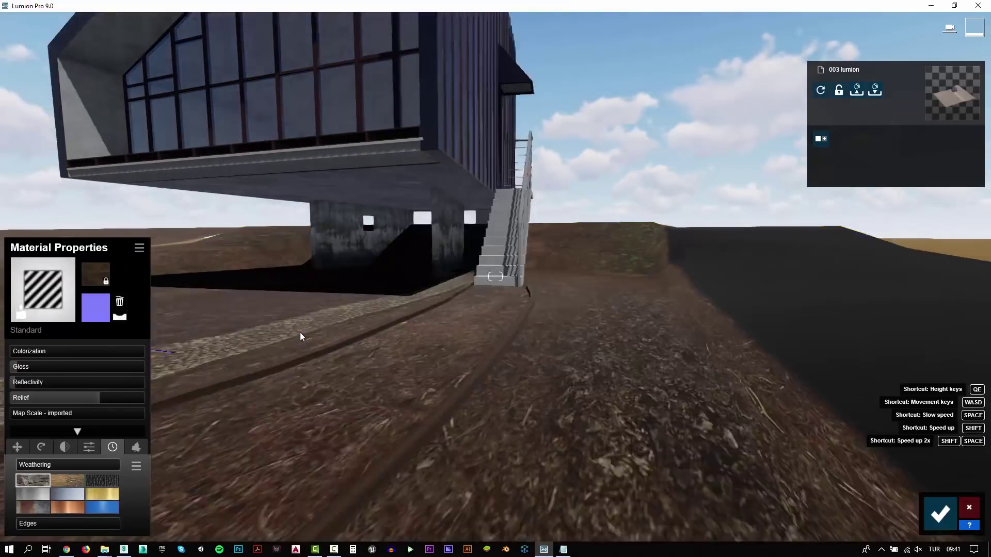
{"action": "right_click_drag", "start_coordinate": [712, 379], "coordinate": [262, 333]}
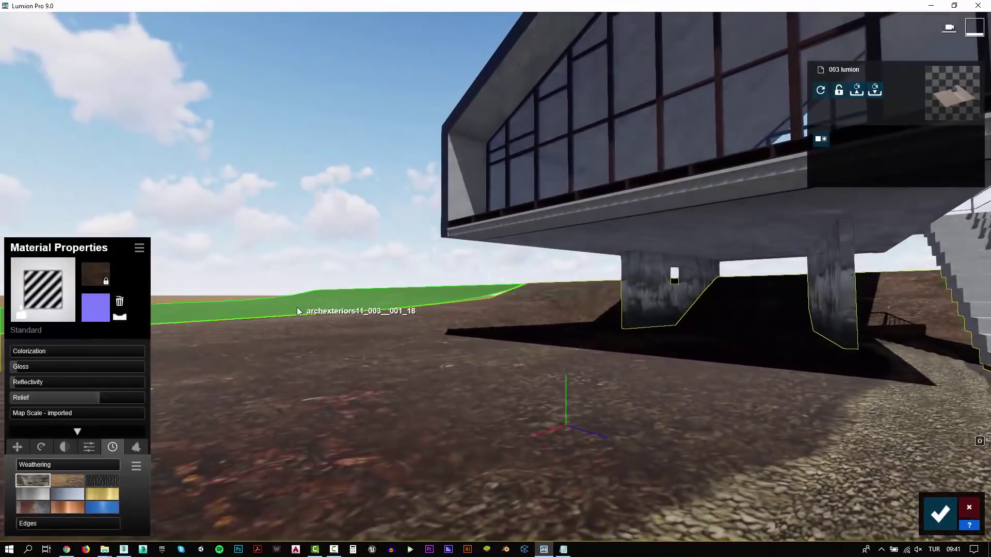
{"action": "left_click", "coordinate": [296, 308]}
{"action": "left_click", "coordinate": [32, 329]}
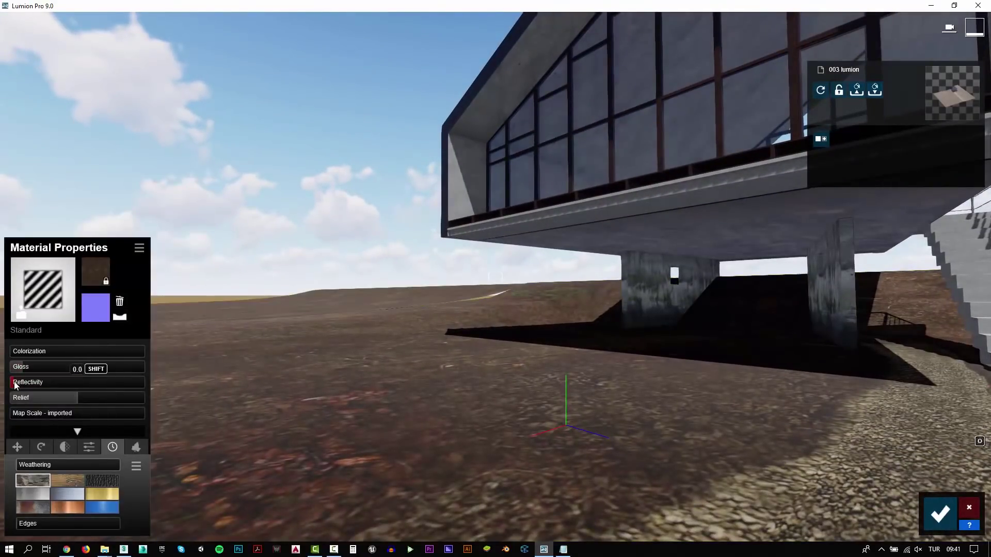
Assign the hatched Standard material to the floor slab and raise its Relief to 1.3
{"action": "right_click_drag", "start_coordinate": [404, 265], "coordinate": [495, 276]}
{"action": "left_click", "coordinate": [267, 108]}
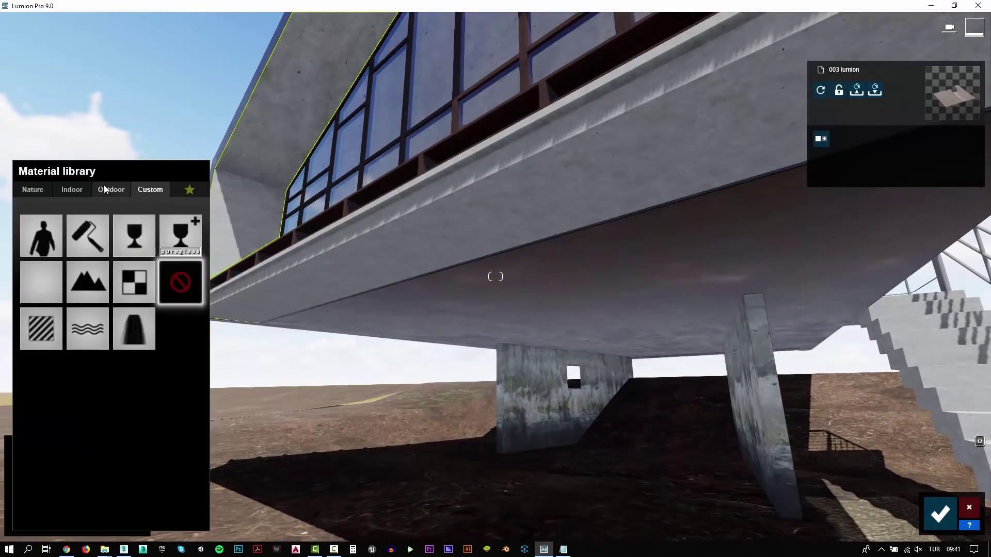
{"action": "left_click", "coordinate": [50, 326]}
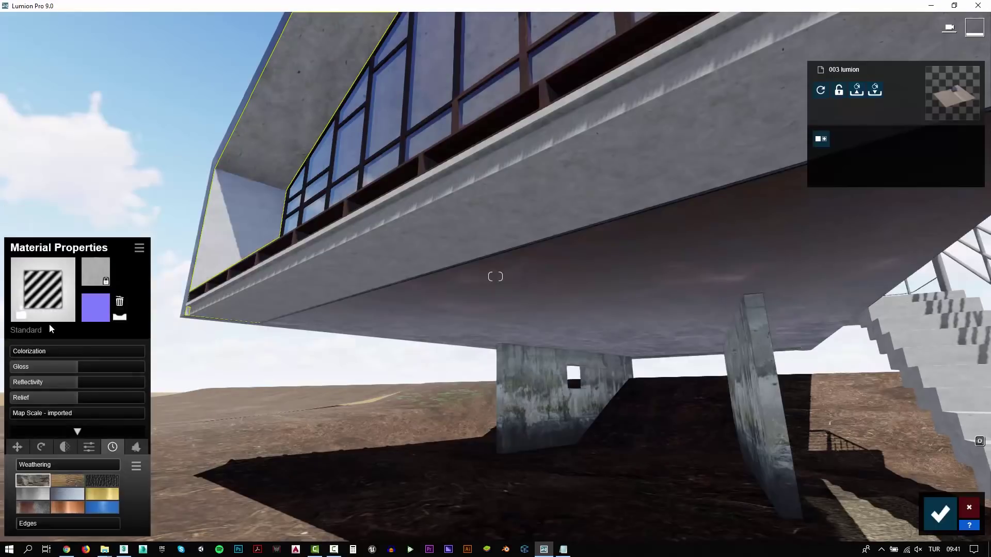
{"action": "left_click", "coordinate": [95, 397]}
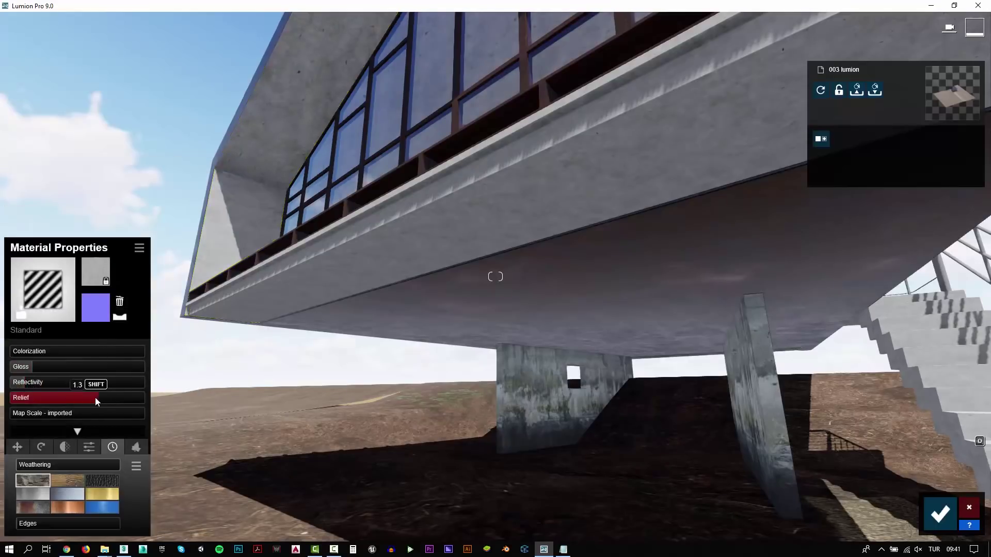
{"action": "right_click_drag", "start_coordinate": [584, 327], "coordinate": [584, 327]}
{"action": "right_click_drag", "start_coordinate": [495, 276], "coordinate": [494, 277]}
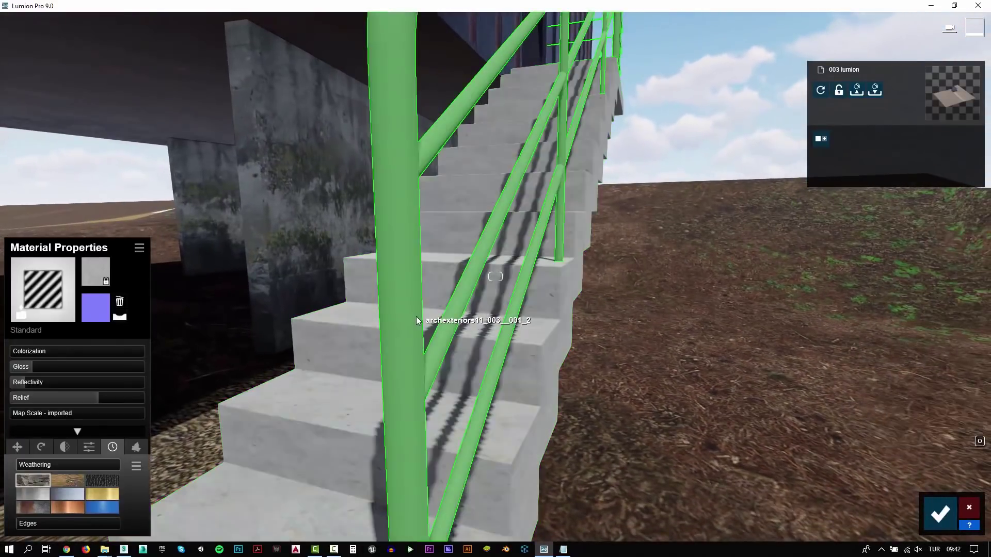
Give the stair railing the dark Poli Metal StainlessSteelCast 001 2K material
{"action": "left_click", "coordinate": [416, 317]}
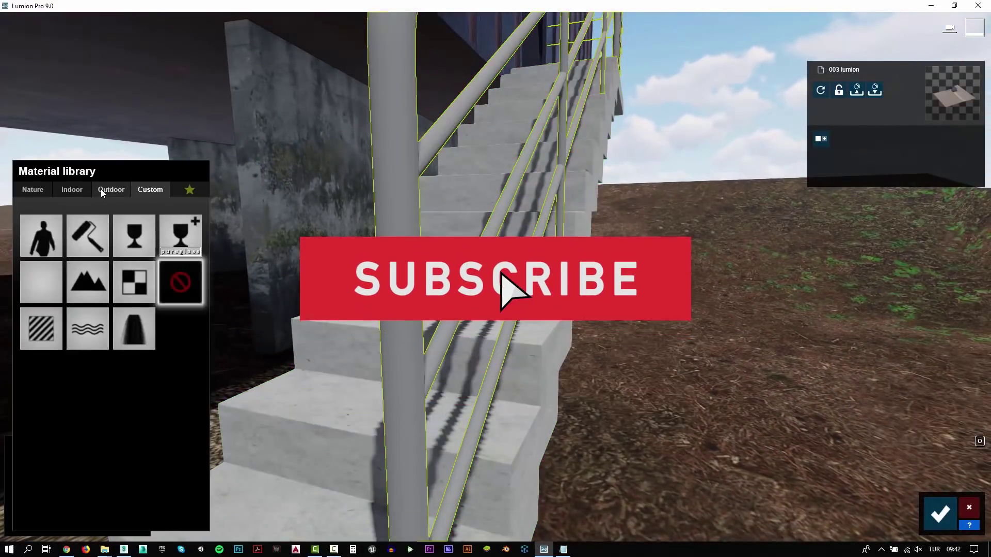
{"action": "left_click", "coordinate": [102, 191]}
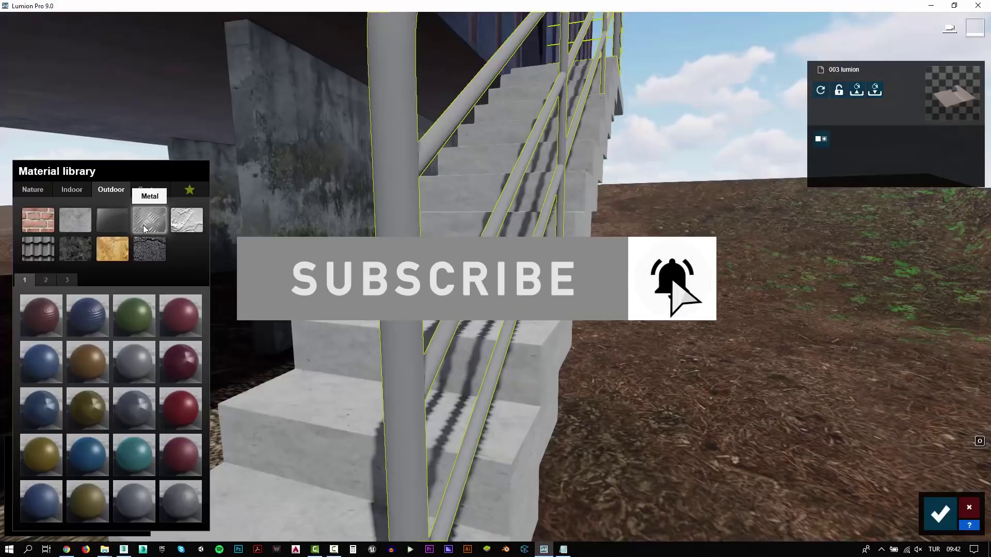
{"action": "left_click", "coordinate": [138, 364]}
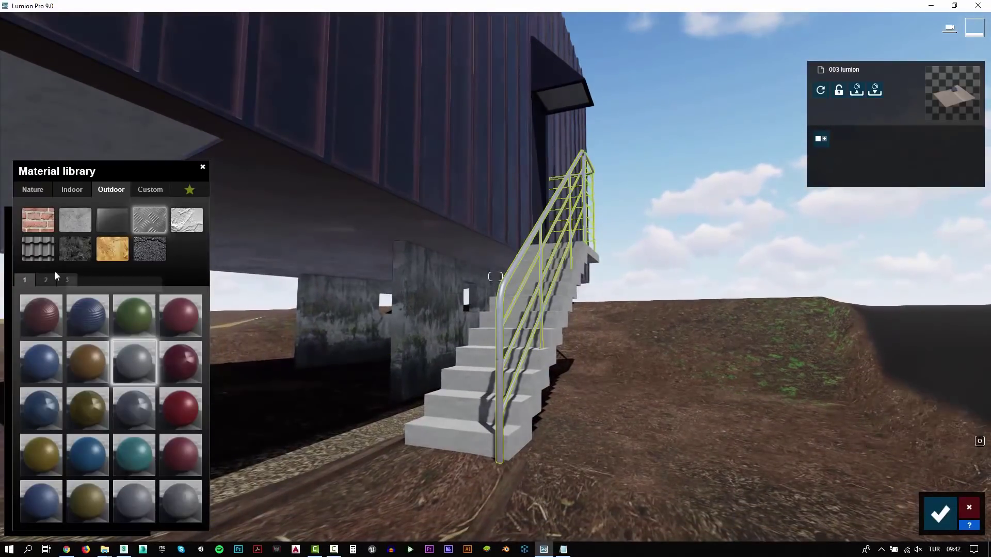
{"action": "left_click", "coordinate": [67, 280]}
{"action": "left_click", "coordinate": [78, 414]}
Copy and paste the railing's Poli Metal StainlessSteelCast material onto the door canopy
{"action": "key", "text": "w"}
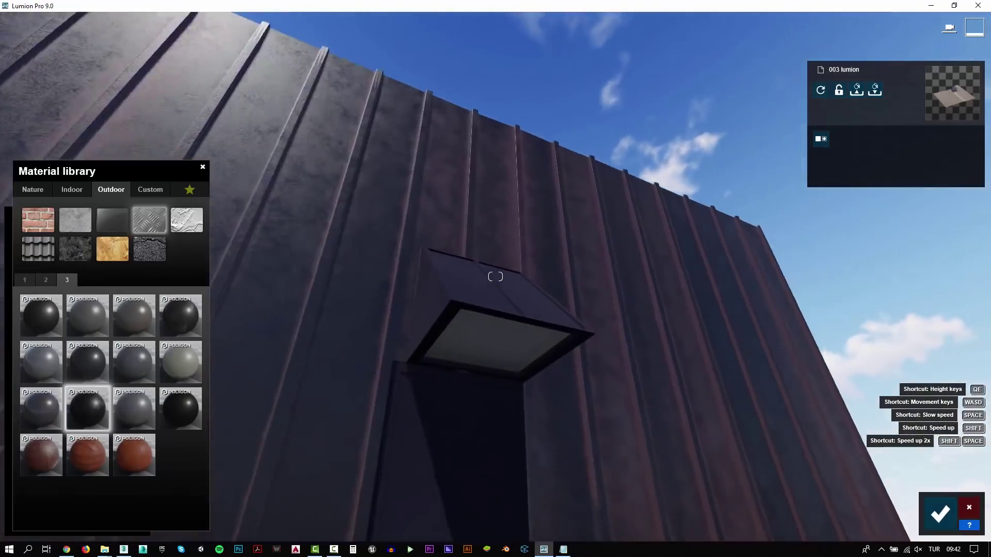
{"action": "right_click_drag", "start_coordinate": [520, 391], "coordinate": [520, 310]}
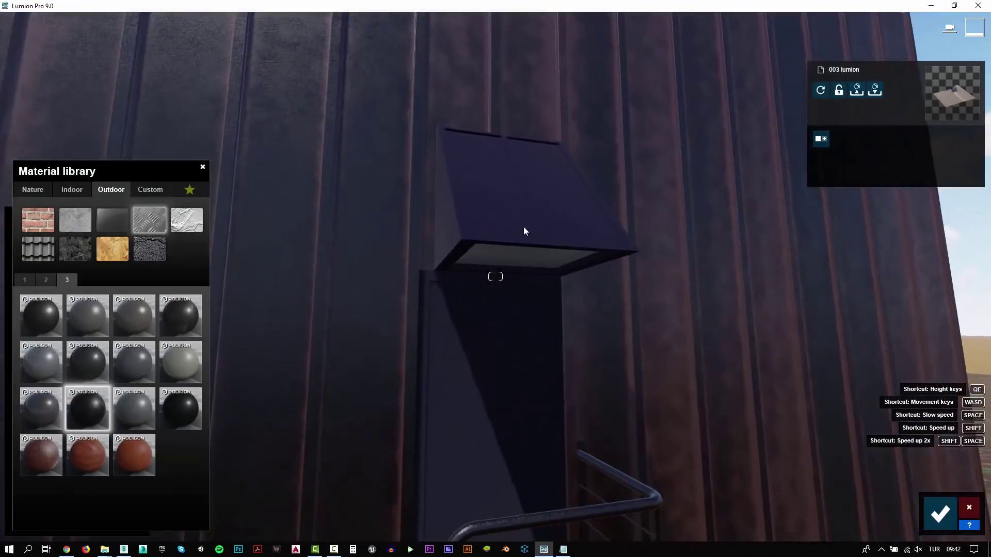
{"action": "right_click_drag", "start_coordinate": [523, 227], "coordinate": [523, 204]}
{"action": "left_click", "coordinate": [523, 204]}
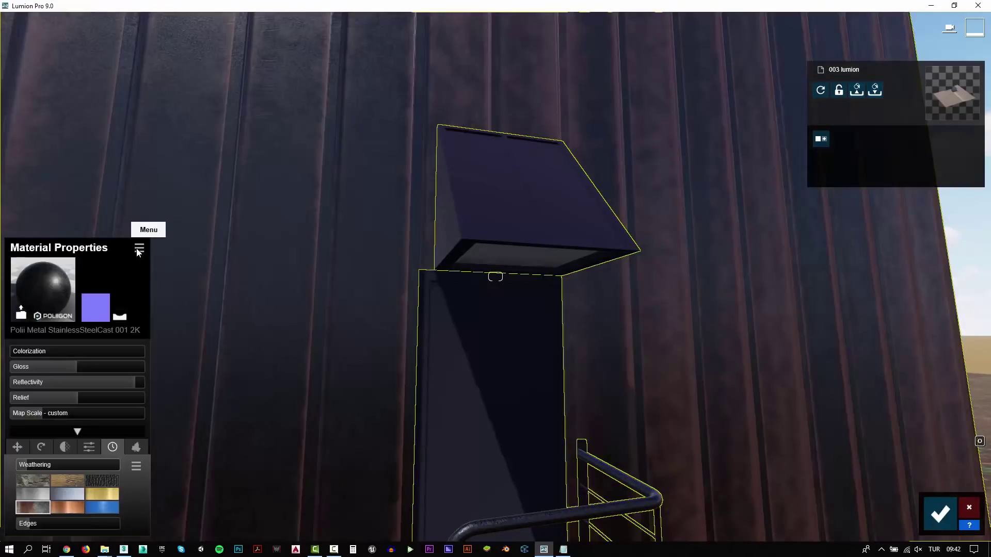
{"action": "left_click", "coordinate": [139, 248]}
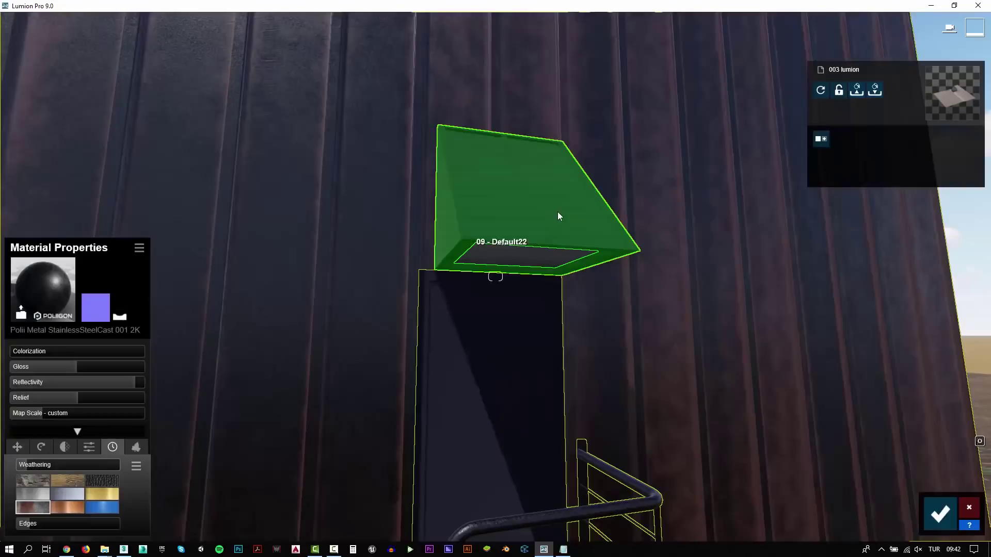
{"action": "left_click", "coordinate": [558, 212]}
{"action": "left_click", "coordinate": [40, 328]}
{"action": "left_click", "coordinate": [139, 248]}
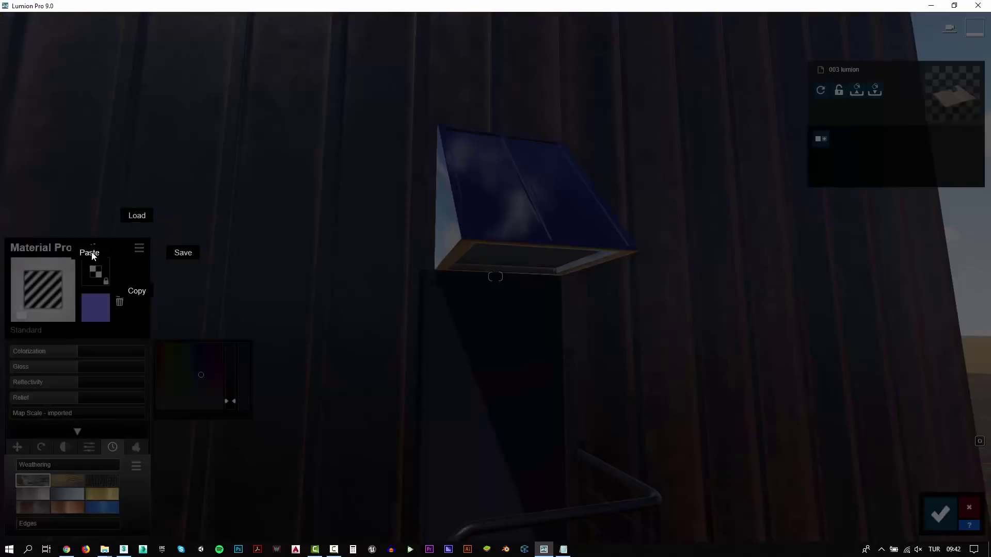
{"action": "left_click", "coordinate": [91, 251]}
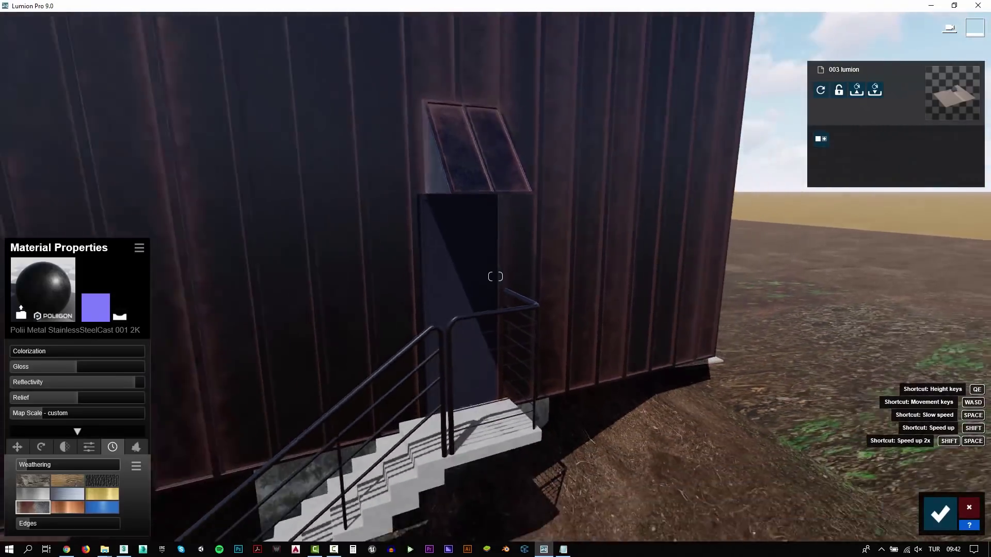
{"action": "right_click_drag", "start_coordinate": [495, 277], "coordinate": [495, 276]}
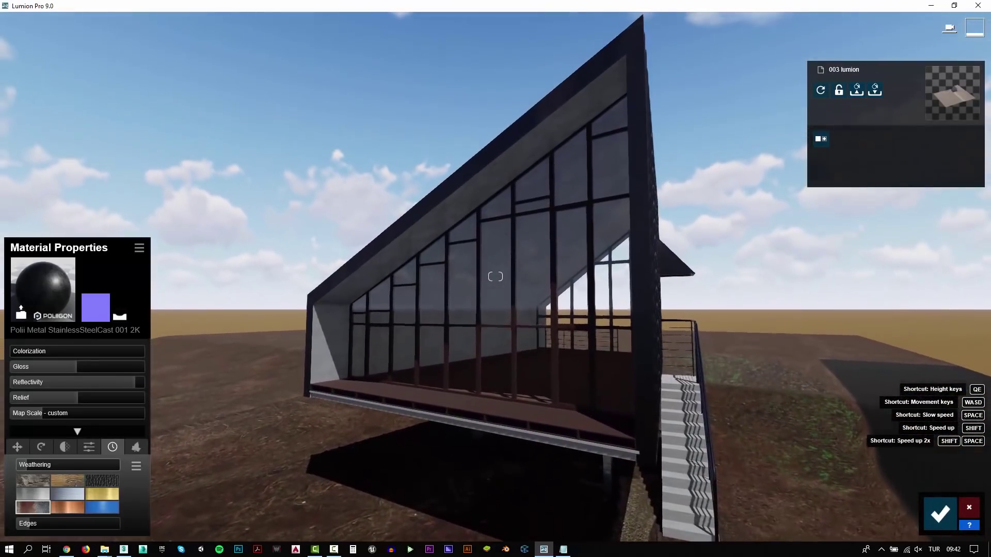
{"action": "left_click", "coordinate": [124, 549]}
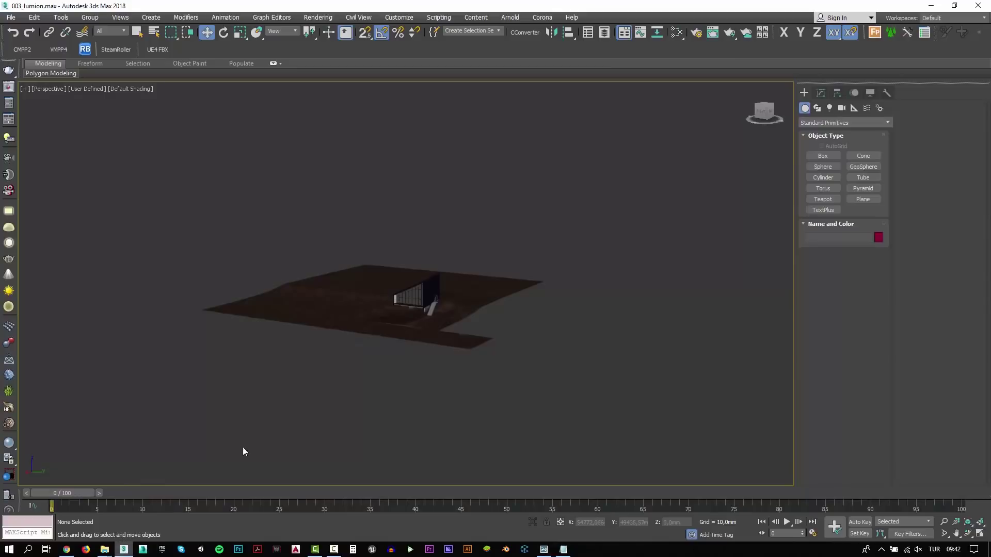
Select the balcony railing group in 3ds Max and check its Object Properties
{"action": "left_click", "coordinate": [407, 299]}
{"action": "key", "text": "z"}
{"action": "middle_click_drag", "start_coordinate": [317, 369], "coordinate": [189, 299], "text": "alt"}
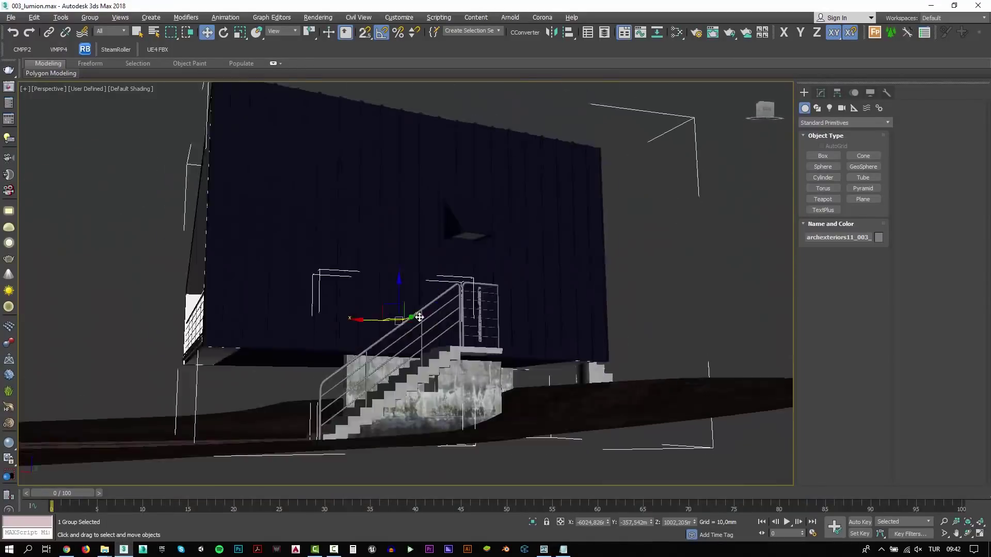
{"action": "left_click", "coordinate": [115, 296]}
{"action": "scroll", "coordinate": [158, 314], "scroll_direction": "up", "scroll_amount": 3}
{"action": "left_click", "coordinate": [317, 312]}
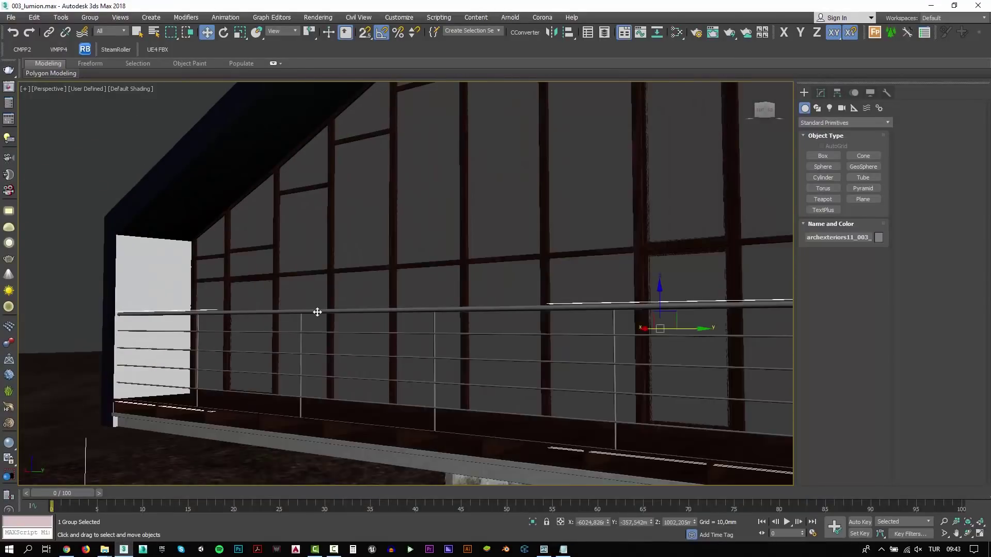
{"action": "left_click_drag", "start_coordinate": [658, 299], "coordinate": [658, 351]}
{"action": "key", "text": "ctrl+z"}
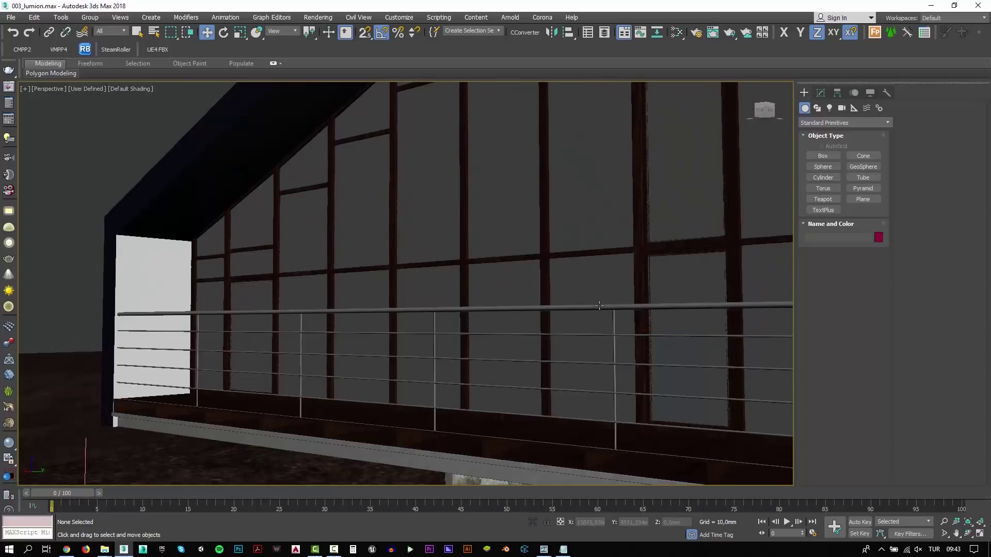
{"action": "left_click", "coordinate": [414, 326]}
{"action": "right_click", "coordinate": [376, 312]}
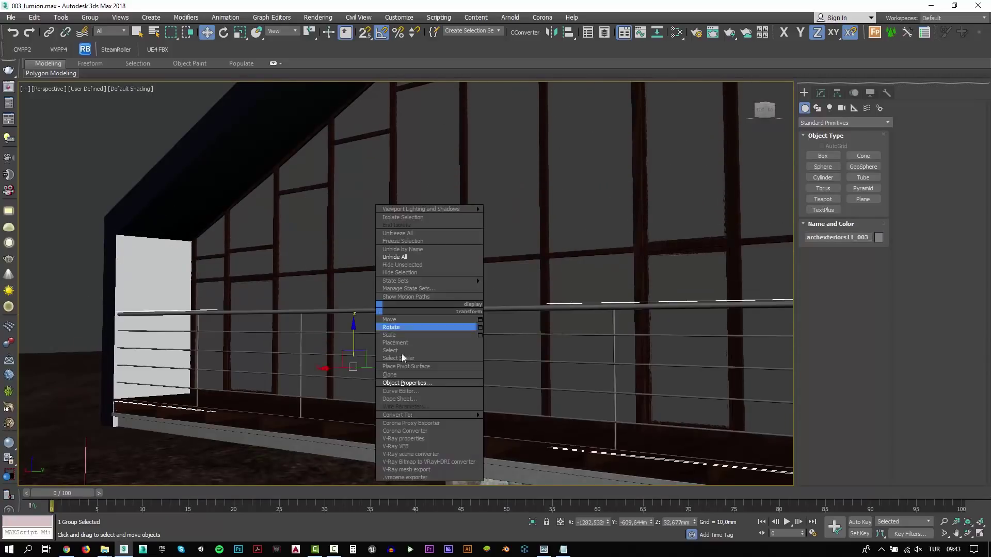
{"action": "left_click", "coordinate": [411, 379]}
{"action": "left_click", "coordinate": [530, 419]}
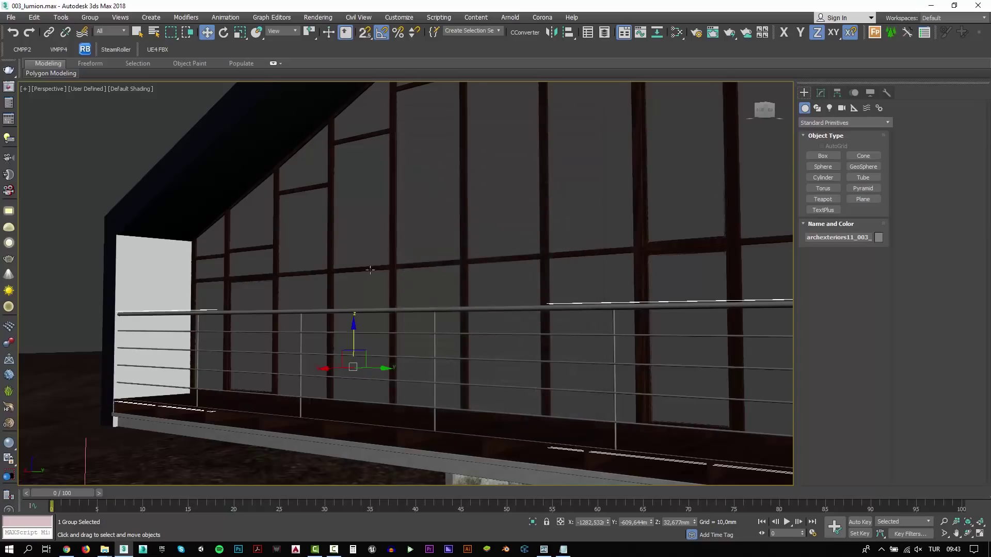
{"action": "scroll", "coordinate": [368, 267], "scroll_direction": "down", "scroll_amount": 5}
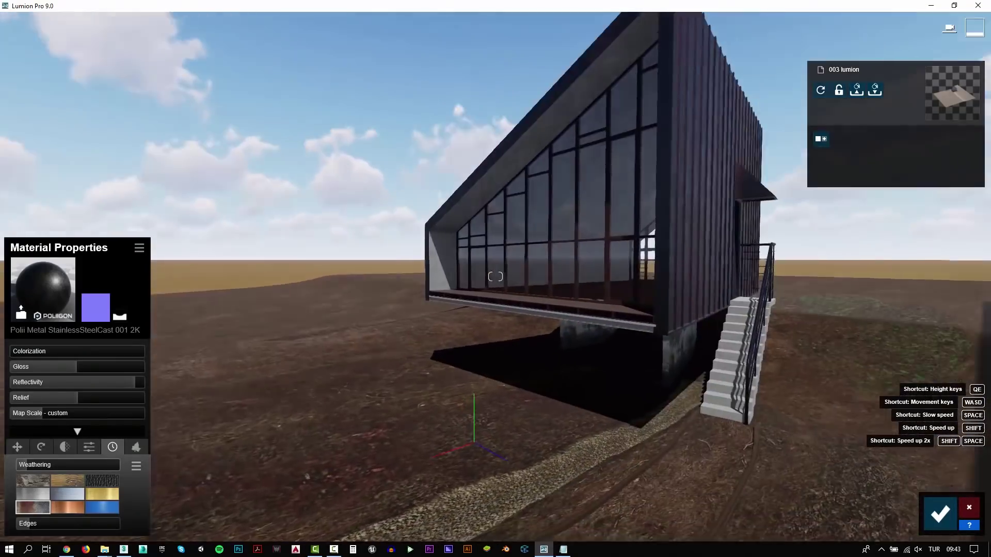
Save the selected railing alone as dsa.max and return to Lumion
{"action": "key", "text": "alt+Tab"}
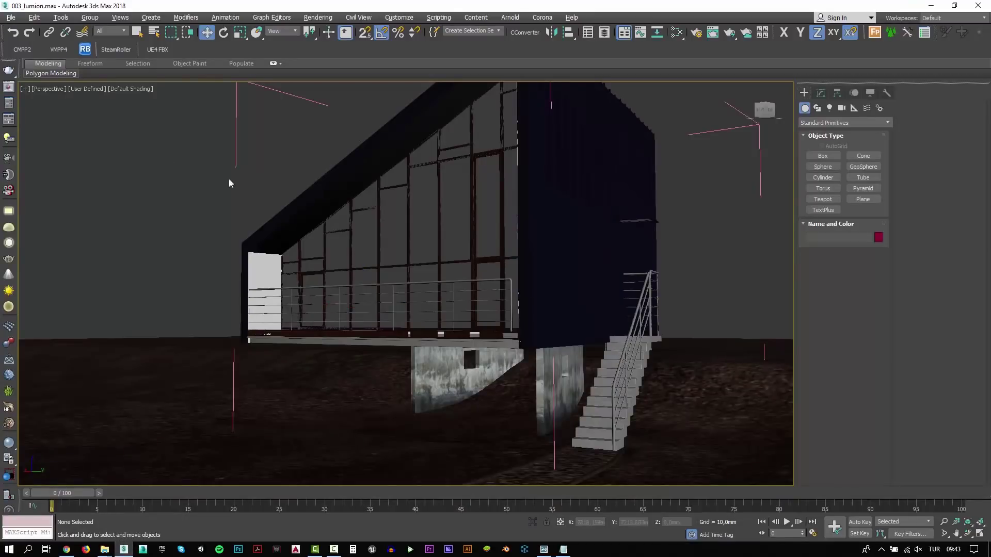
{"action": "left_click", "coordinate": [386, 286]}
{"action": "scroll", "coordinate": [386, 285], "scroll_direction": "up", "scroll_amount": 3}
{"action": "mouse_move", "coordinate": [386, 285]}
{"action": "middle_mouse_down", "text": "alt"}
{"action": "mouse_move", "coordinate": [411, 327]}
{"action": "mouse_move", "coordinate": [431, 273]}
{"action": "mouse_move", "coordinate": [392, 320]}
{"action": "middle_mouse_up", "text": "alt"}
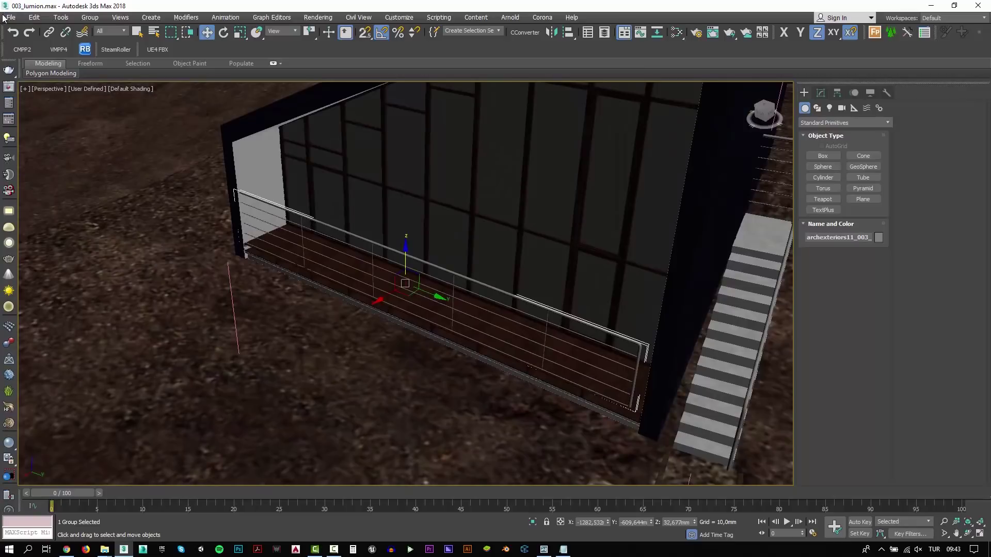
{"action": "left_click", "coordinate": [10, 17]}
{"action": "left_click", "coordinate": [33, 136]}
{"action": "type", "text": "dsa"}
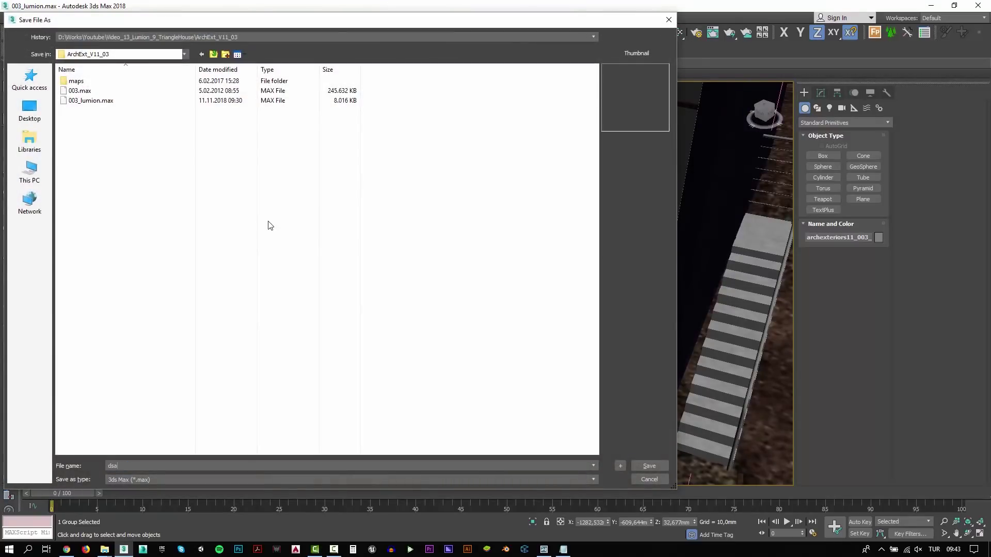
{"action": "left_click", "coordinate": [643, 465]}
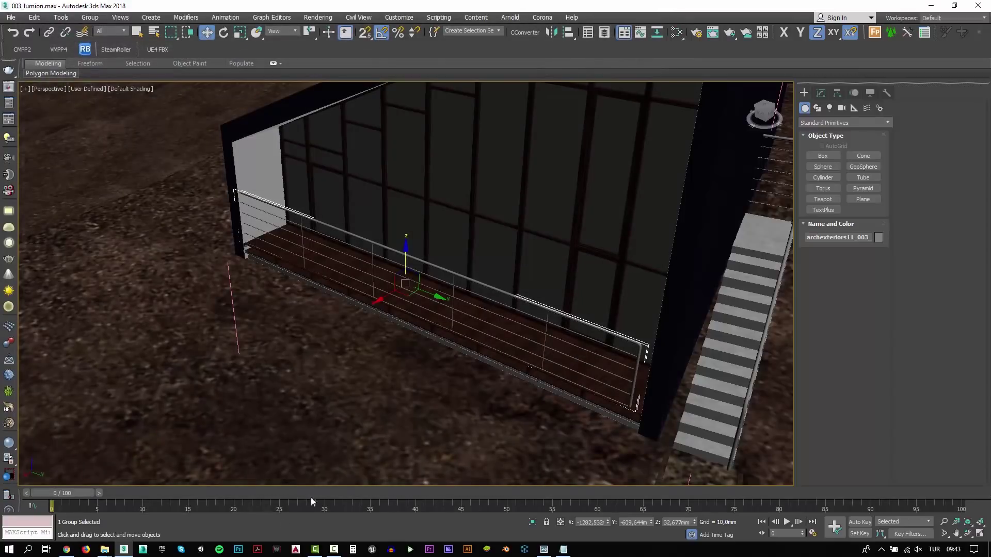
{"action": "left_click", "coordinate": [544, 549]}
Close the Material Editor and import the dsa.max model
{"action": "left_click", "coordinate": [943, 508]}
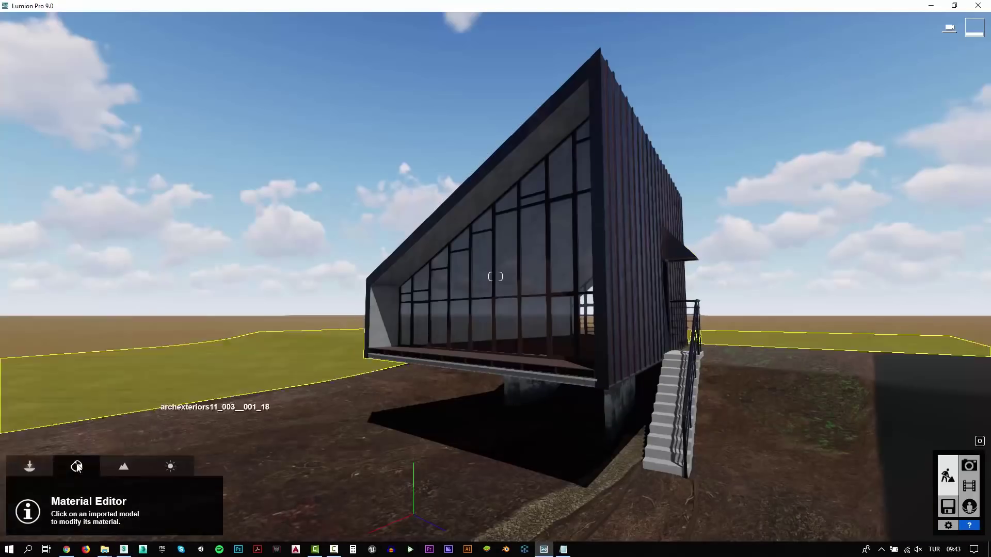
{"action": "left_click", "coordinate": [26, 520]}
{"action": "left_click", "coordinate": [161, 115]}
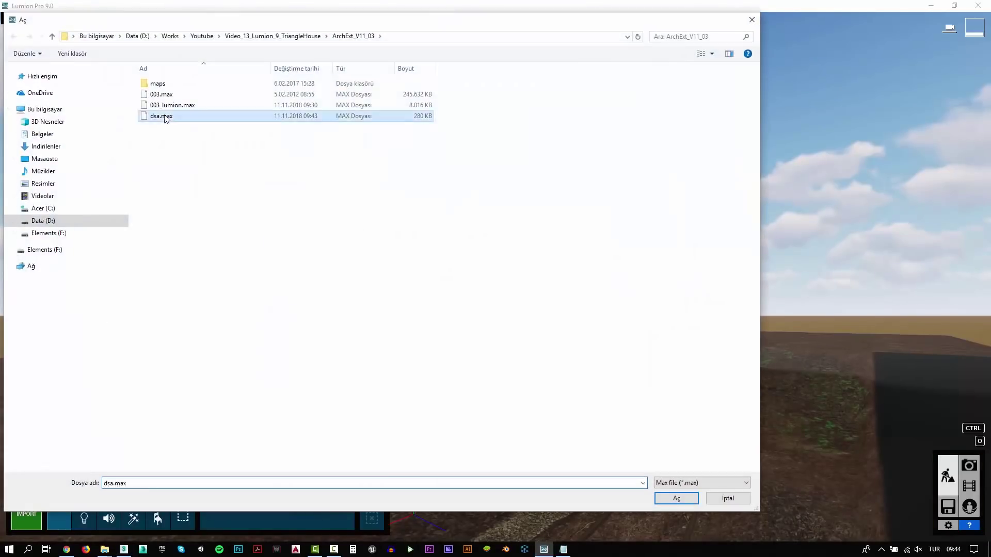
{"action": "left_click", "coordinate": [676, 498]}
{"action": "left_click", "coordinate": [645, 390]}
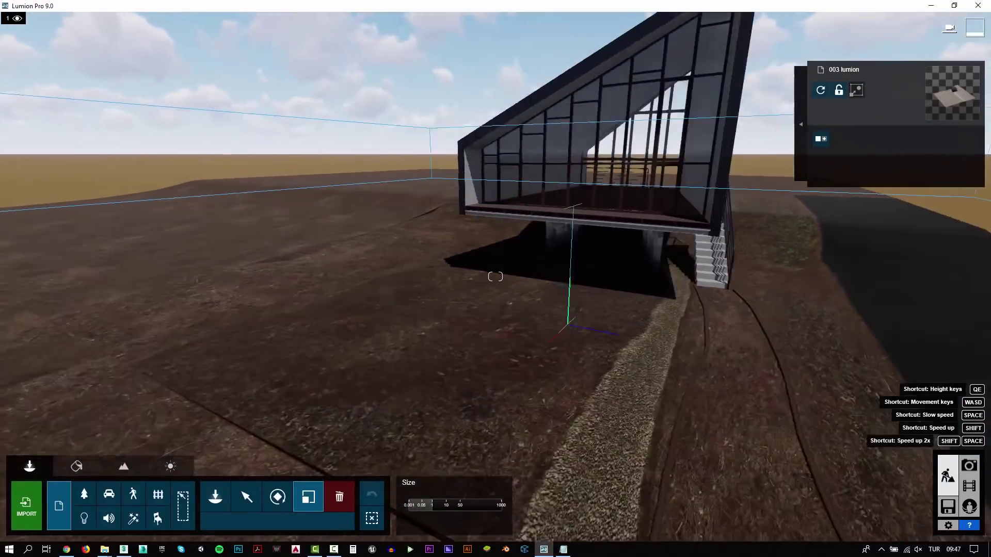
Fly the camera back over the house and activate the Nature category's Place tool
{"action": "right_click_drag", "start_coordinate": [495, 277], "coordinate": [495, 276]}
{"action": "key", "text": "s"}
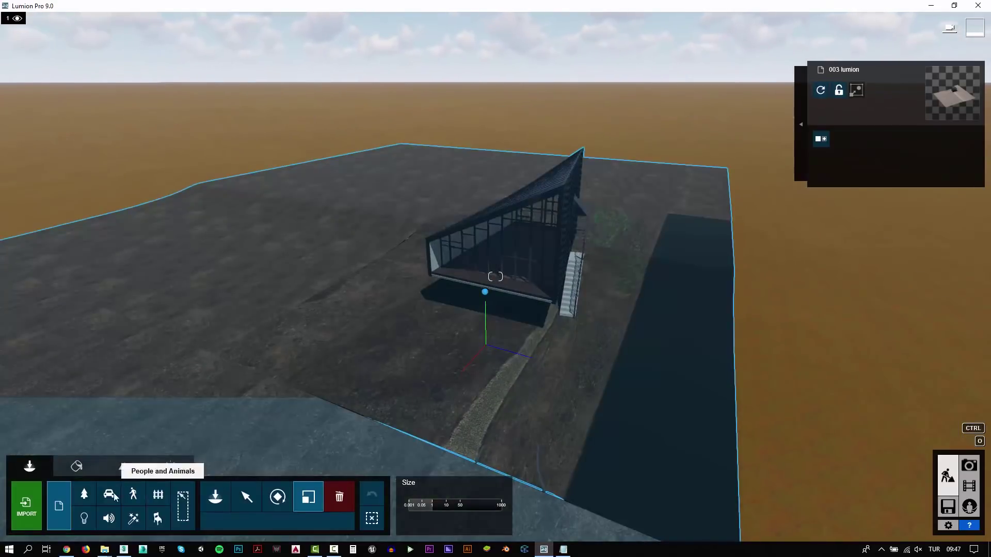
{"action": "left_click", "coordinate": [84, 494]}
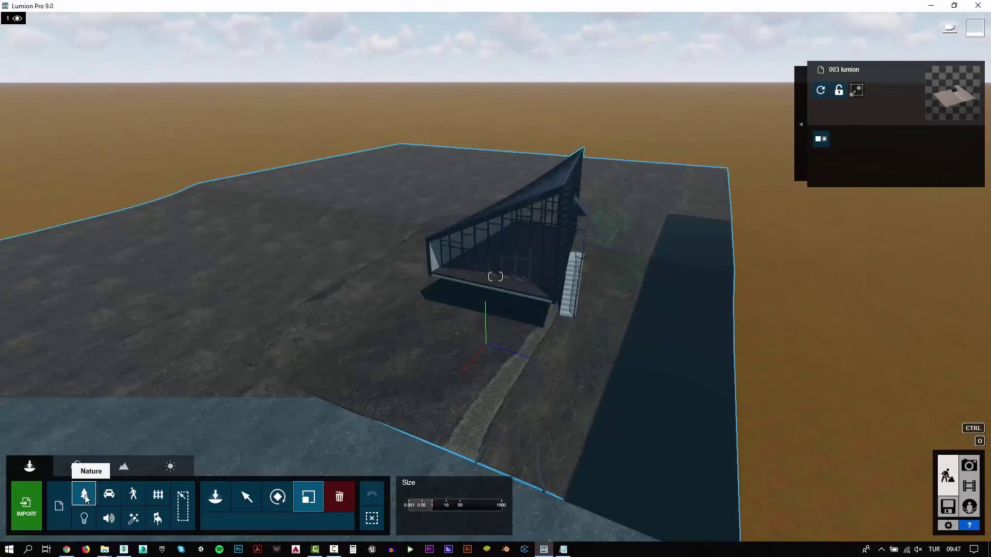
{"action": "left_click", "coordinate": [216, 498]}
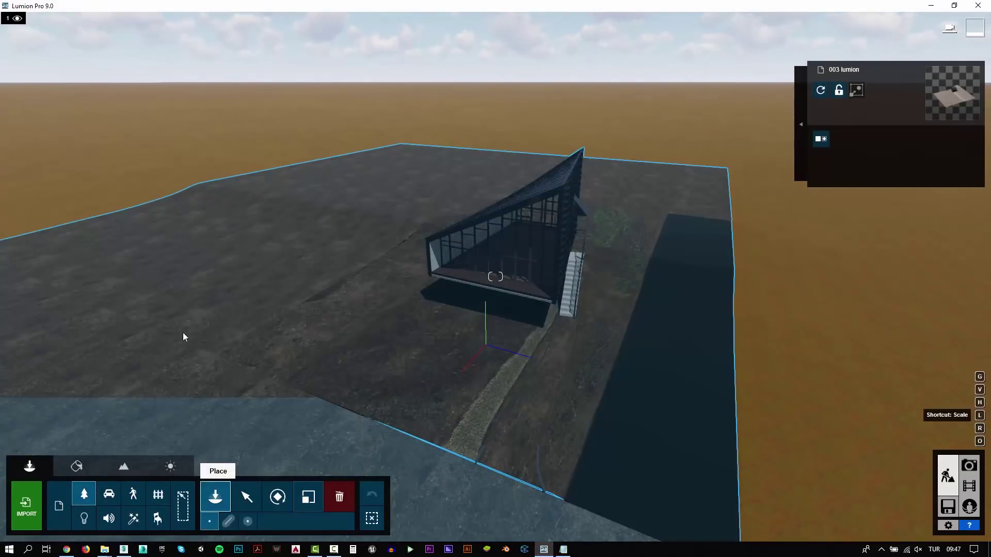